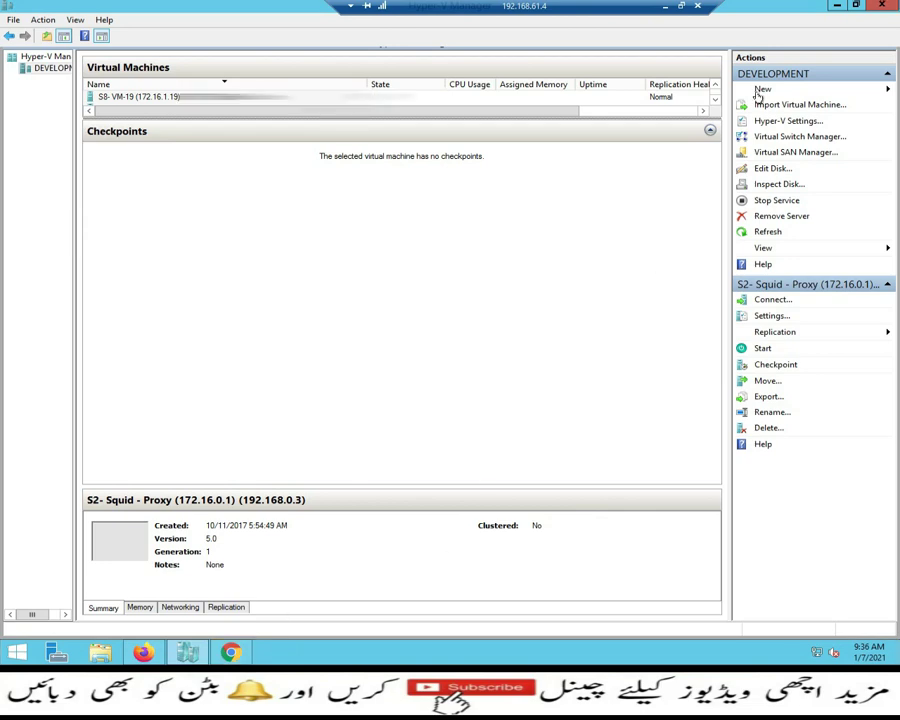
# - Start creating a new virtual machine and name it A-Ubuntu Testing
pyautogui.click(762, 89)
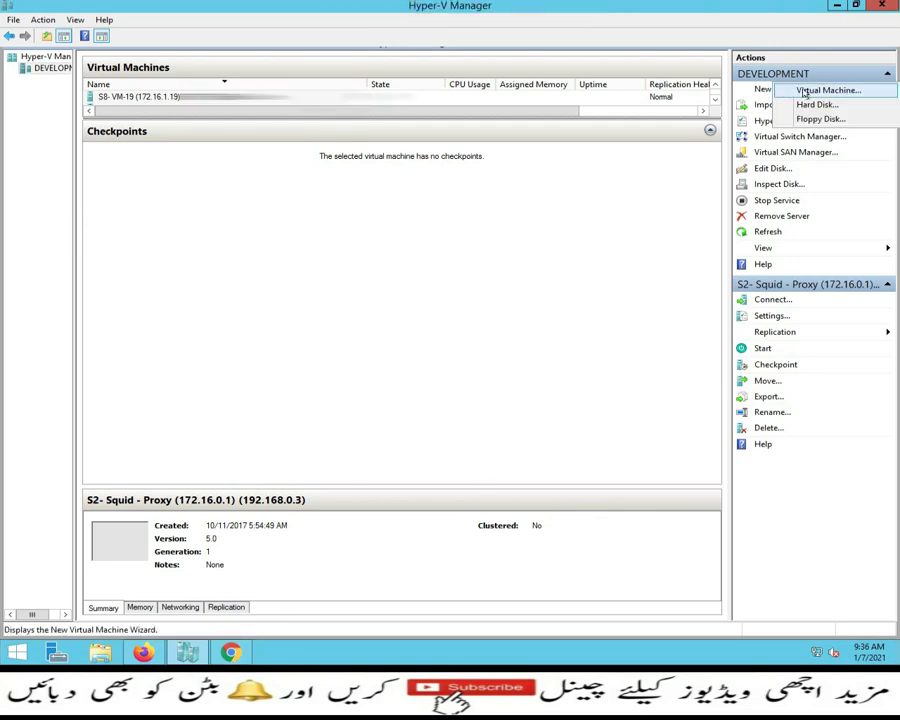
pyautogui.click(806, 91)
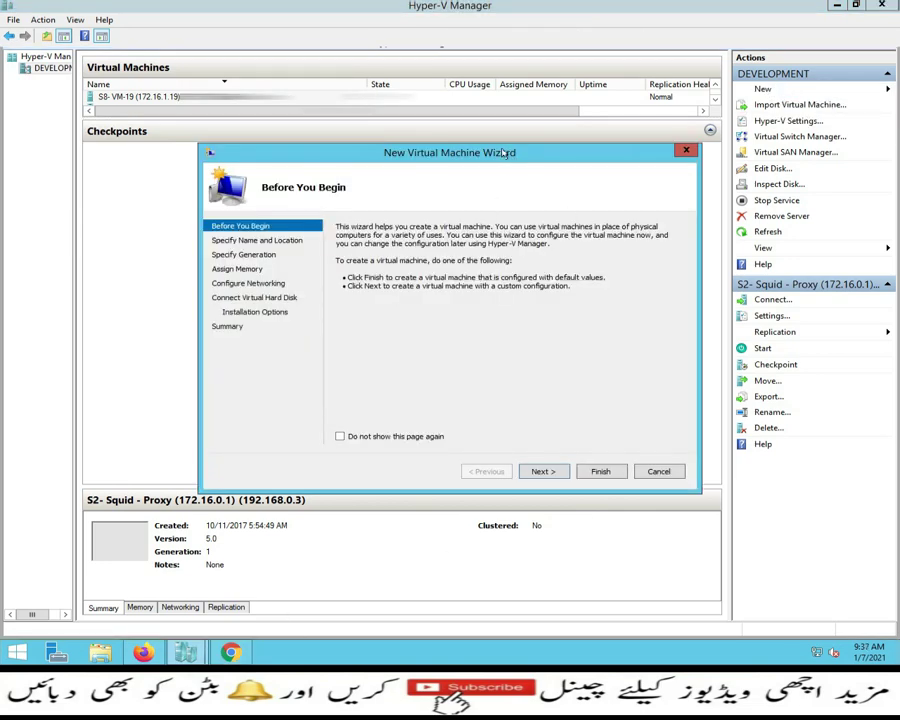
pyautogui.moveTo(503, 152); pyautogui.dragTo(362, 76)
pyautogui.click(402, 394)
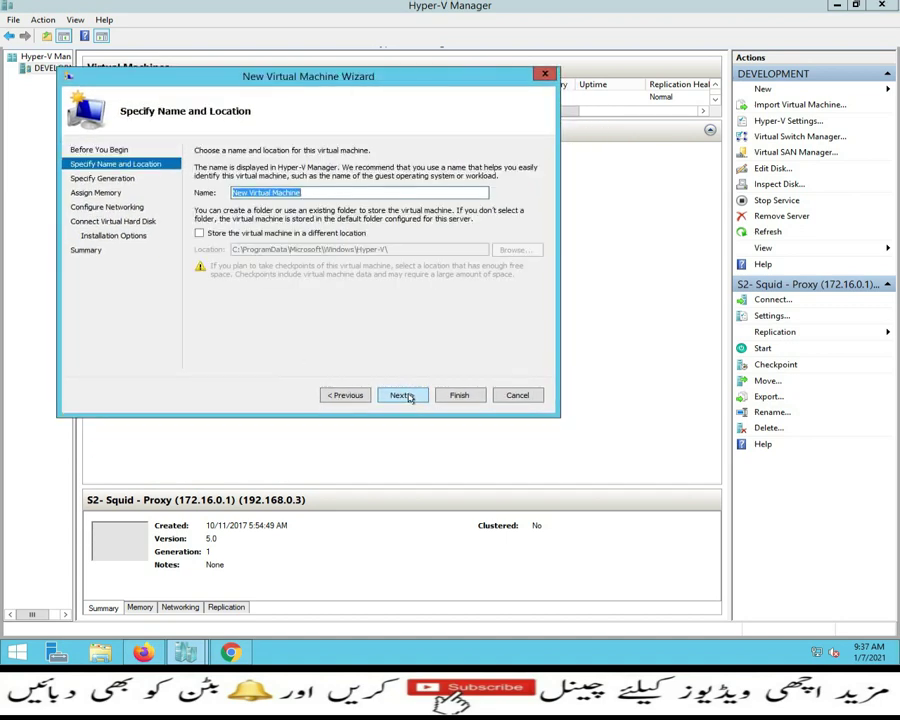
pyautogui.write('A-Ubu')
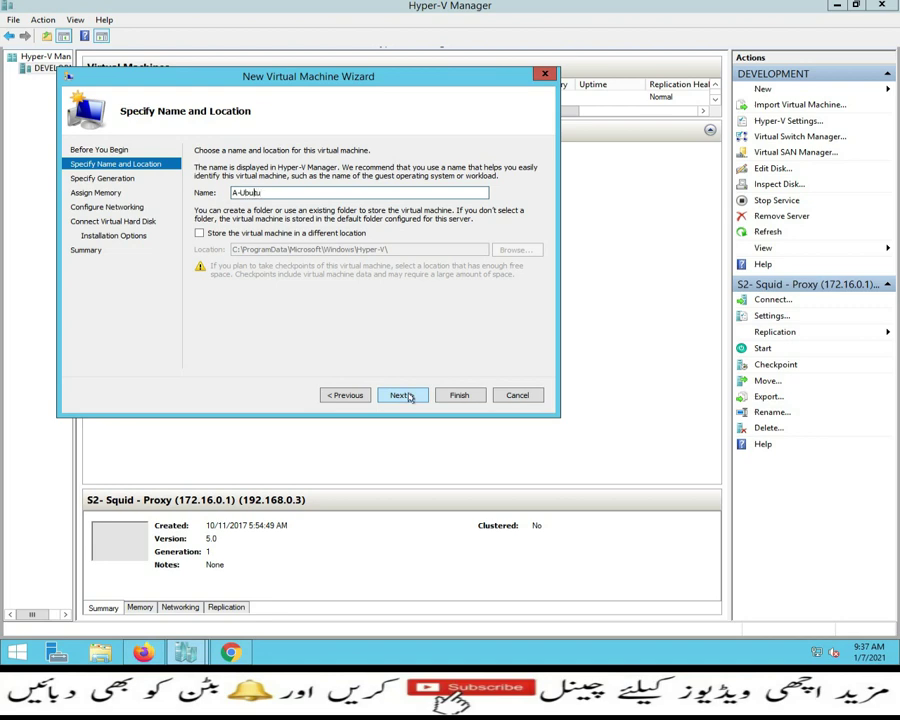
pyautogui.write('ntu Testing')
# - Store the virtual machine in a different location, using the folder D:\VM\Ubuntu Testing
pyautogui.click(266, 232)
pyautogui.click(516, 249)
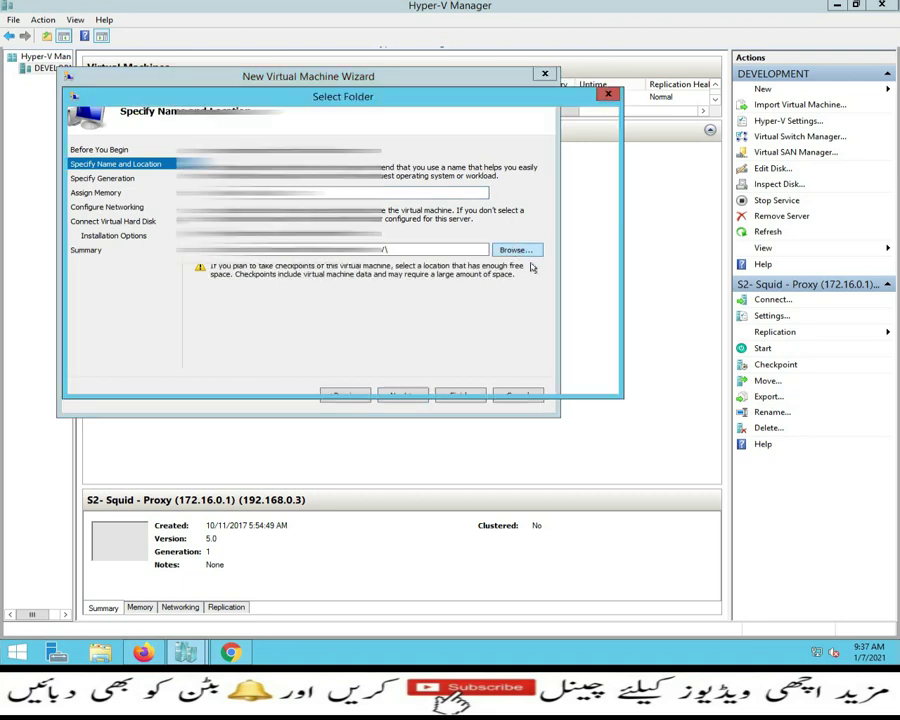
pyautogui.scroll(-3, 145, 300)
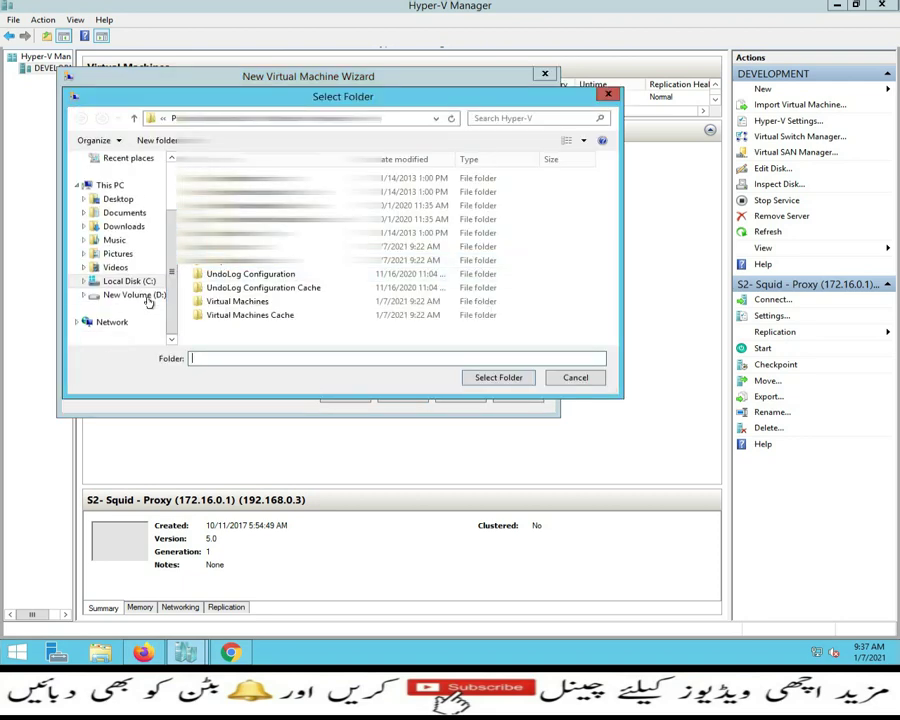
pyautogui.click(146, 296)
pyautogui.click(208, 274)
pyautogui.click(490, 376)
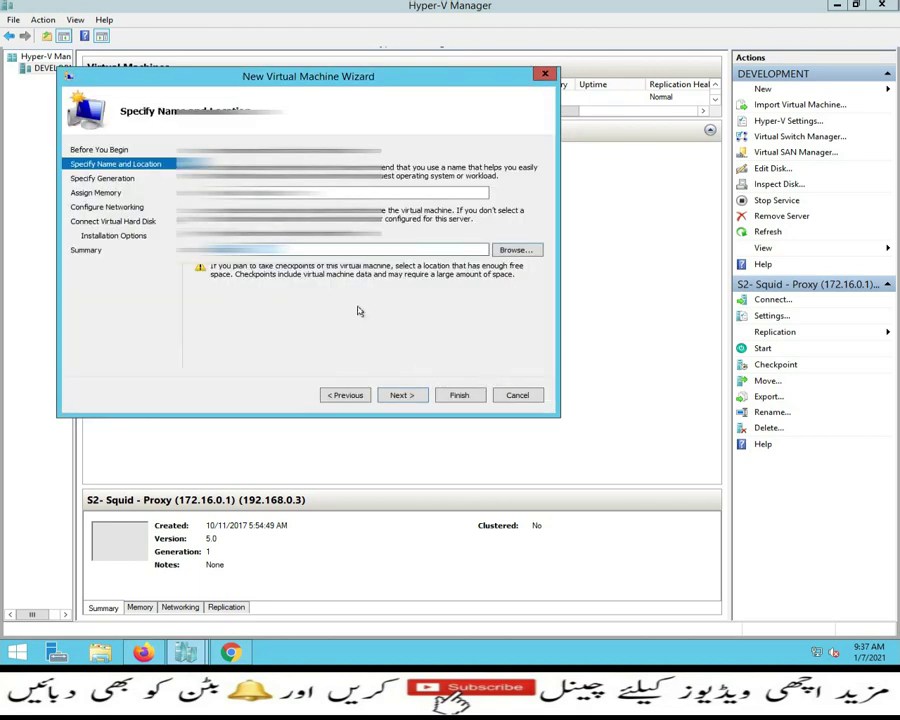
pyautogui.moveTo(292, 192); pyautogui.dragTo(243, 193)
pyautogui.hotkey('ctrl', 'c')
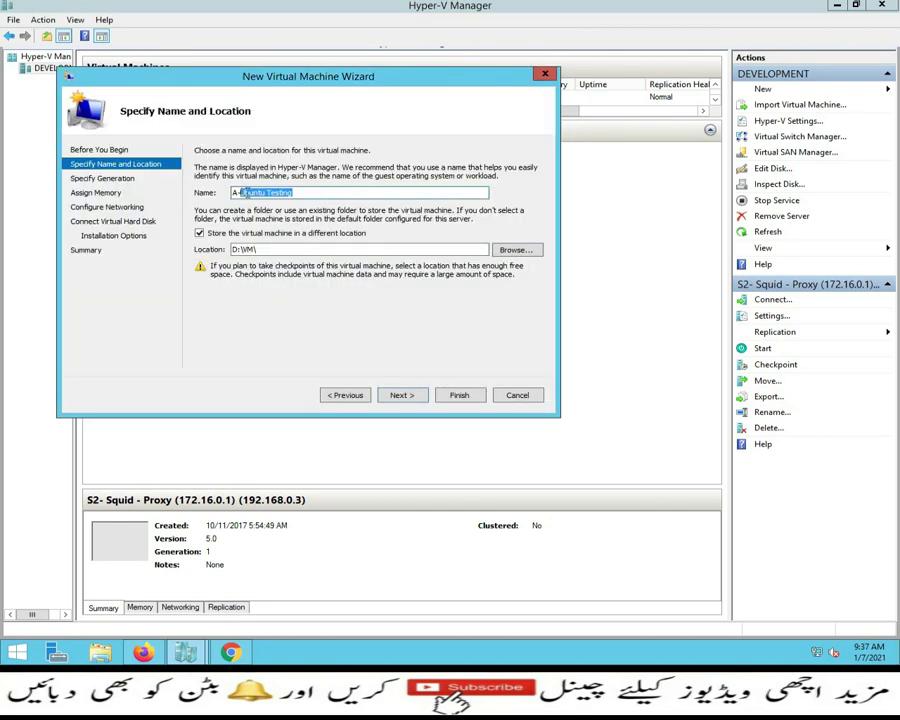
pyautogui.click(276, 250)
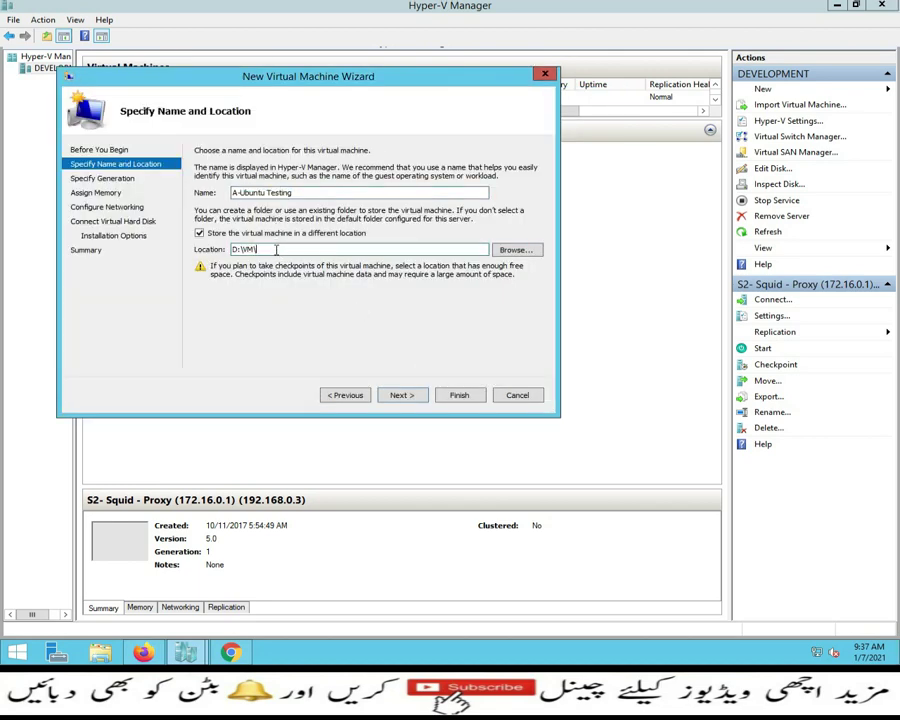
pyautogui.hotkey('ctrl', 'v')
pyautogui.click(402, 394)
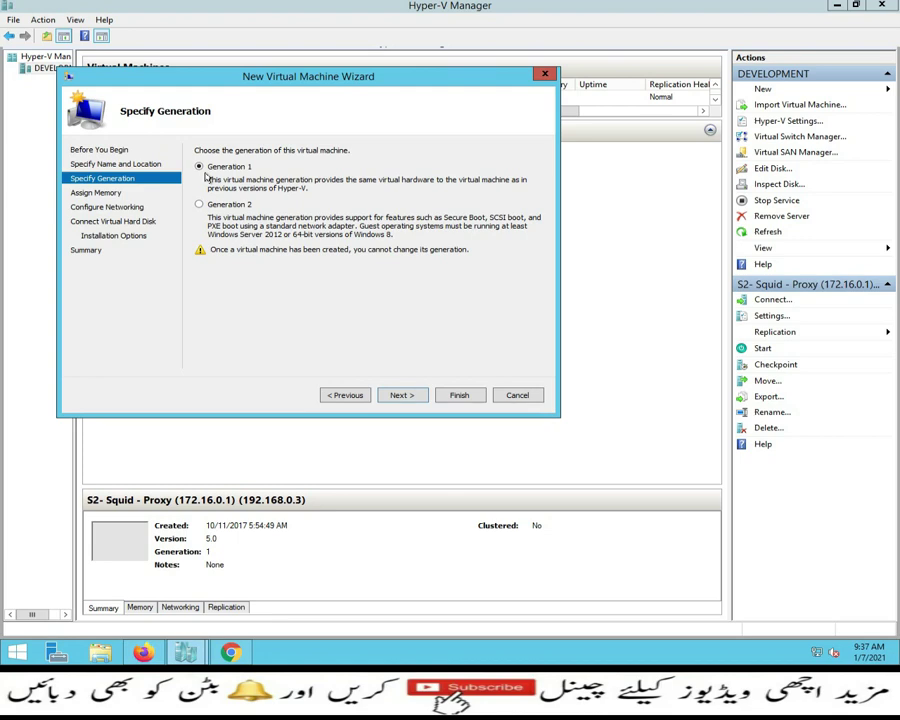
# - Choose Generation 1 for the virtual machine and assign 10240 MB of startup memory
pyautogui.click(199, 205)
pyautogui.click(200, 166)
pyautogui.click(412, 396)
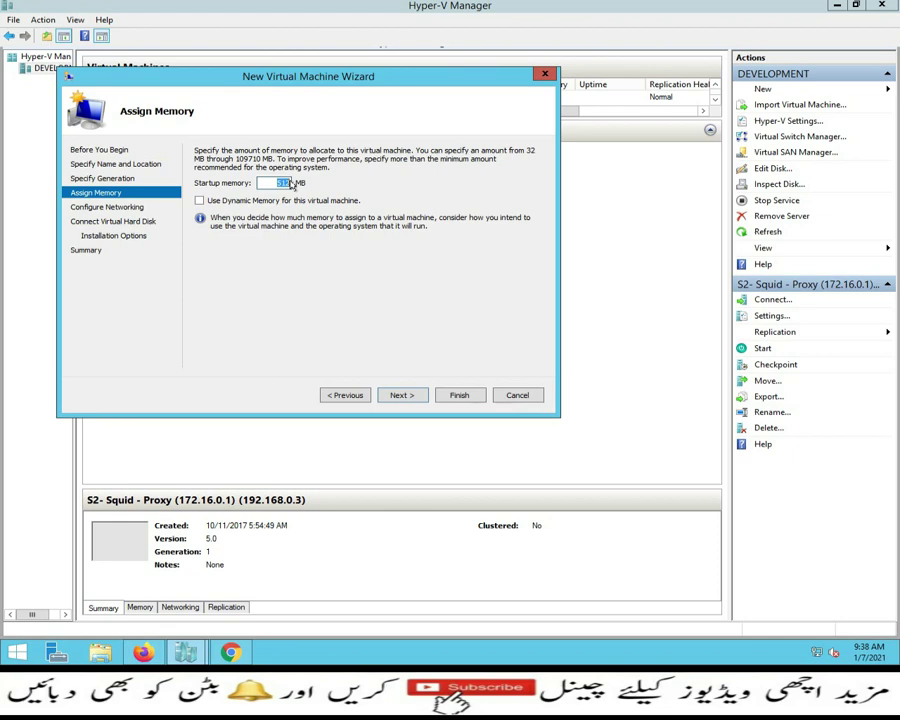
pyautogui.press('BackSpace')
pyautogui.write('10240')
pyautogui.click(401, 395)
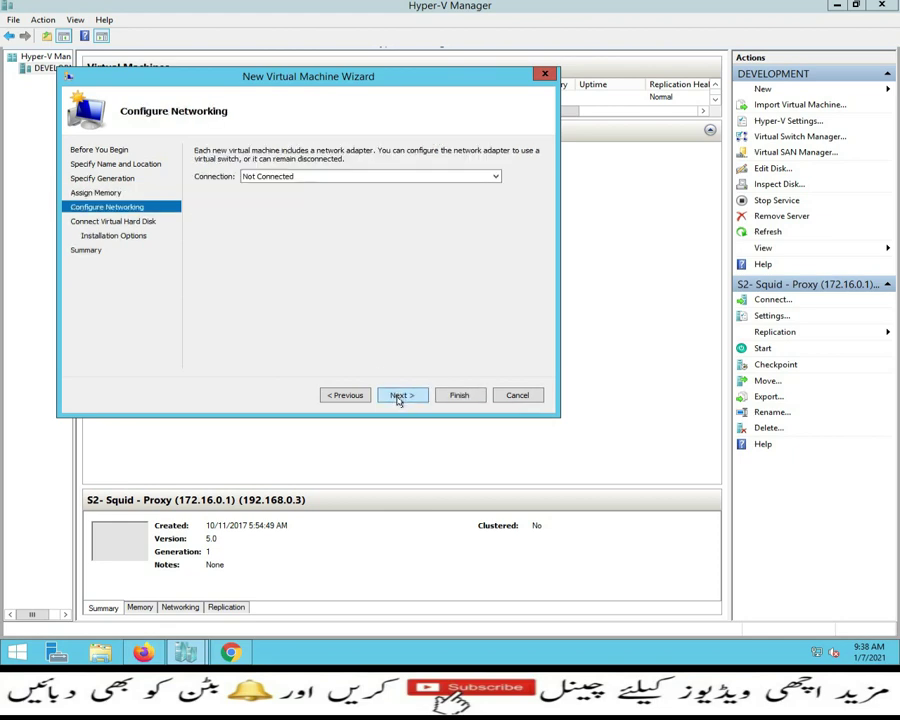
# - Connect the virtual machine's network adapter to the HyperV - 192.168.0.1 switch
pyautogui.click(396, 176)
pyautogui.click(334, 197)
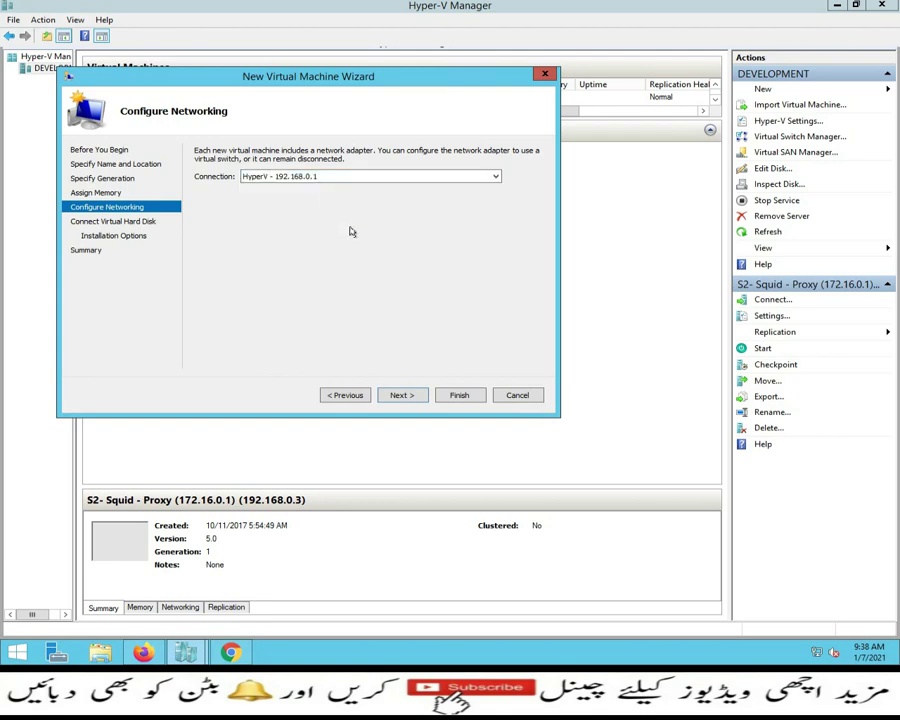
pyautogui.click(402, 395)
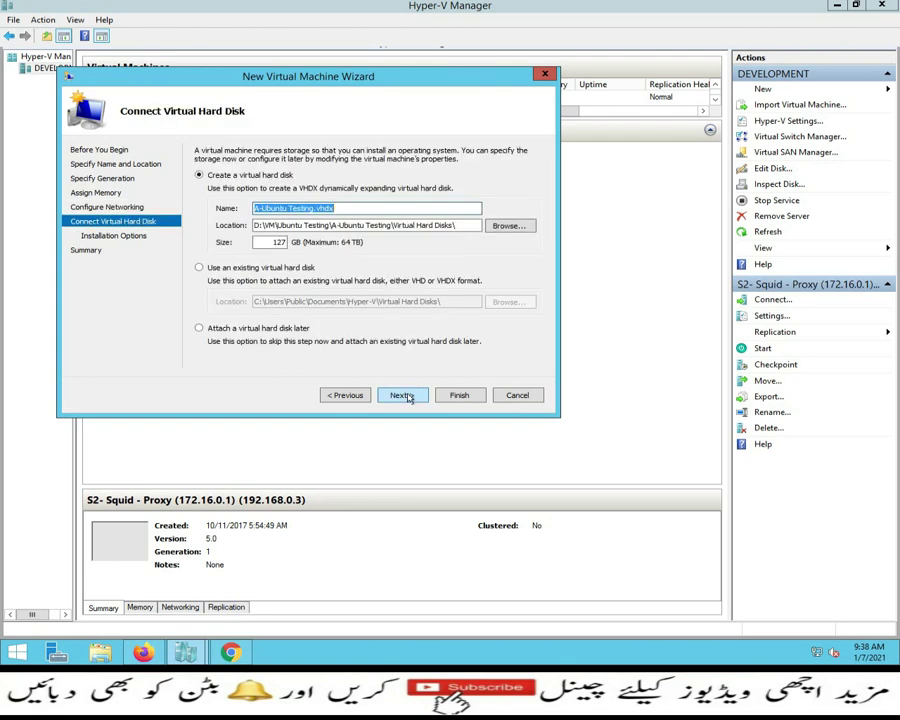
# - Set the size of the new virtual hard disk to 30 GB
pyautogui.doubleClick(280, 242)
pyautogui.write('30')
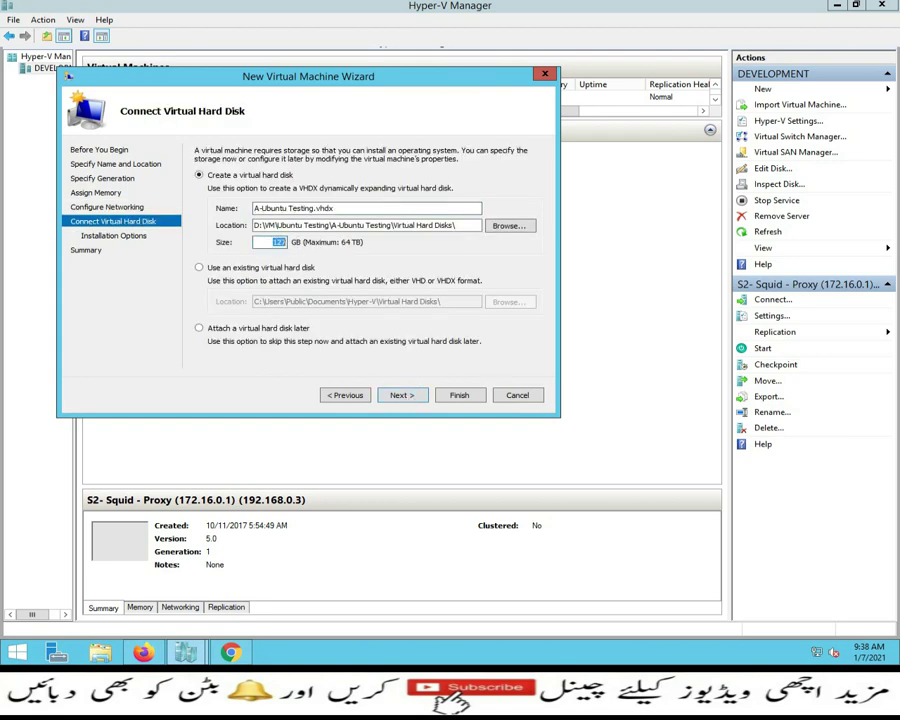
pyautogui.click(405, 396)
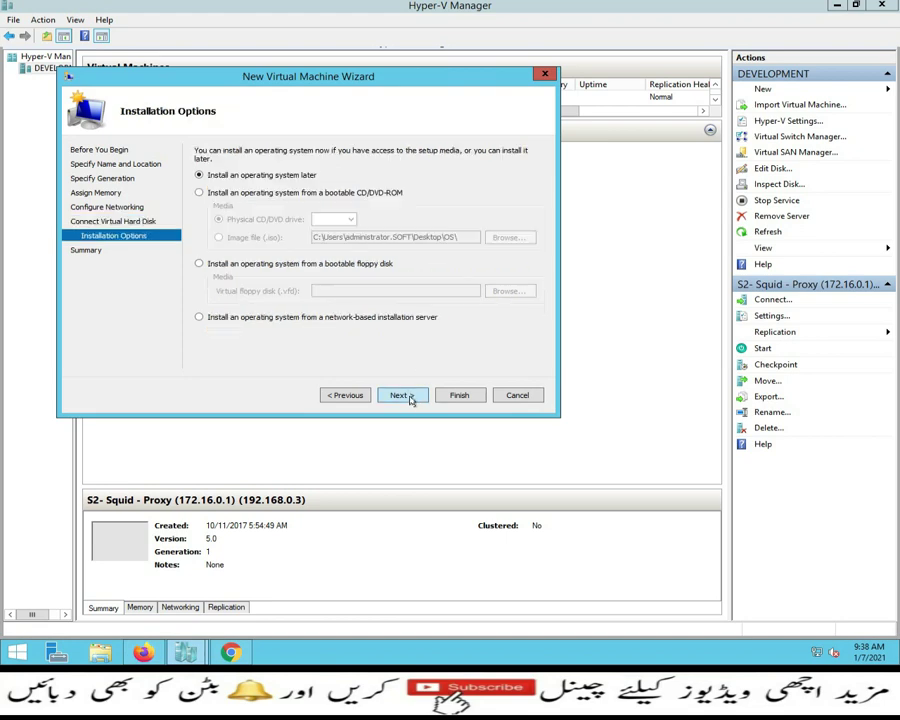
# - Set the operating system to install from the image file UBuntu-16.04.2-desktop-amd64.iso and finish creating the virtual machine
pyautogui.click(200, 192)
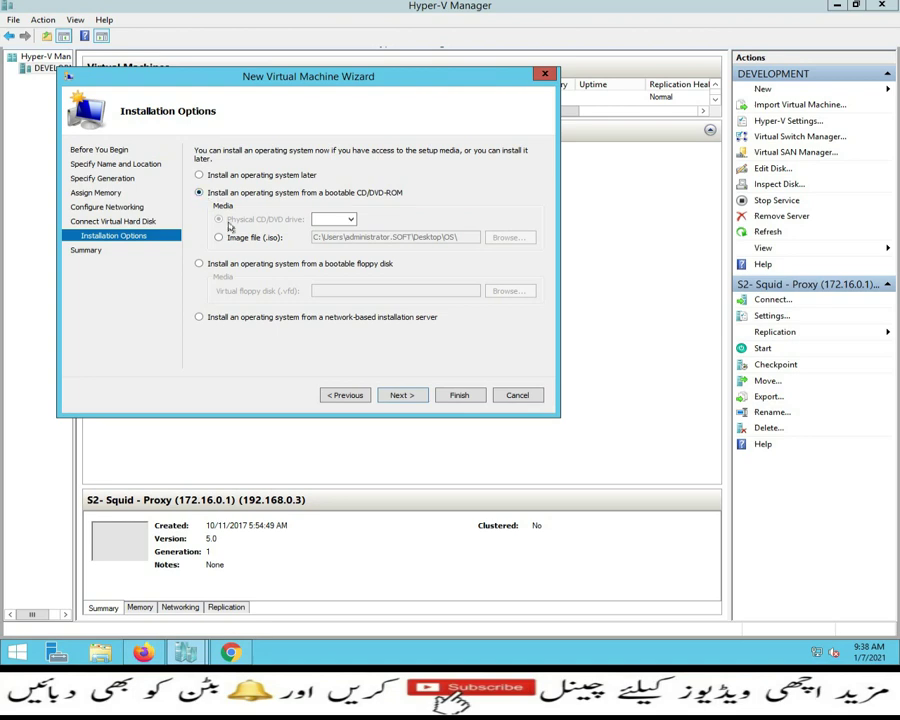
pyautogui.click(218, 237)
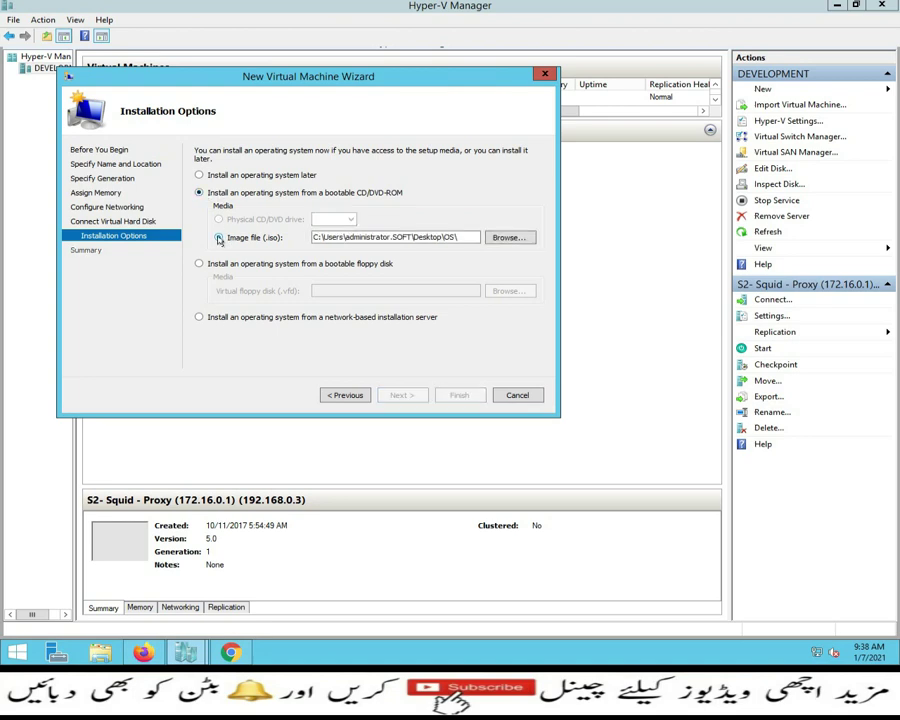
pyautogui.click(512, 238)
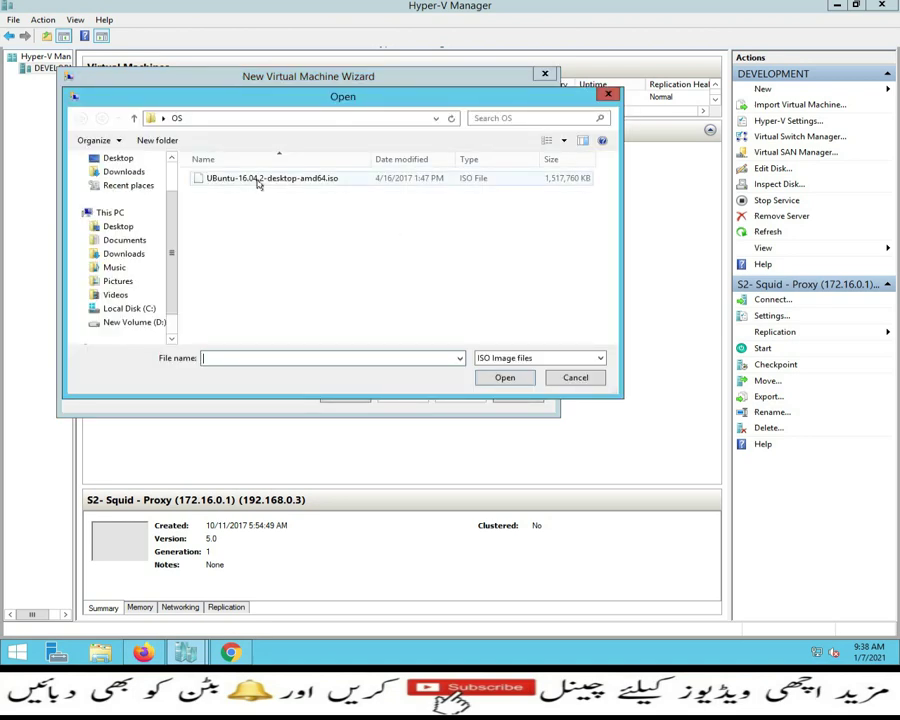
pyautogui.click(256, 180)
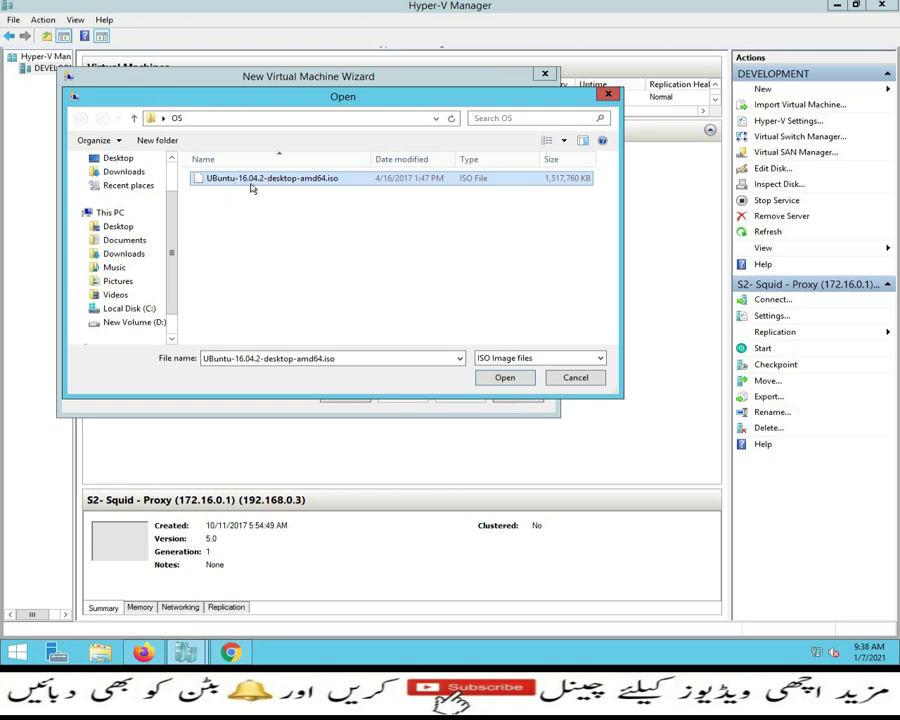
pyautogui.click(505, 377)
pyautogui.click(402, 395)
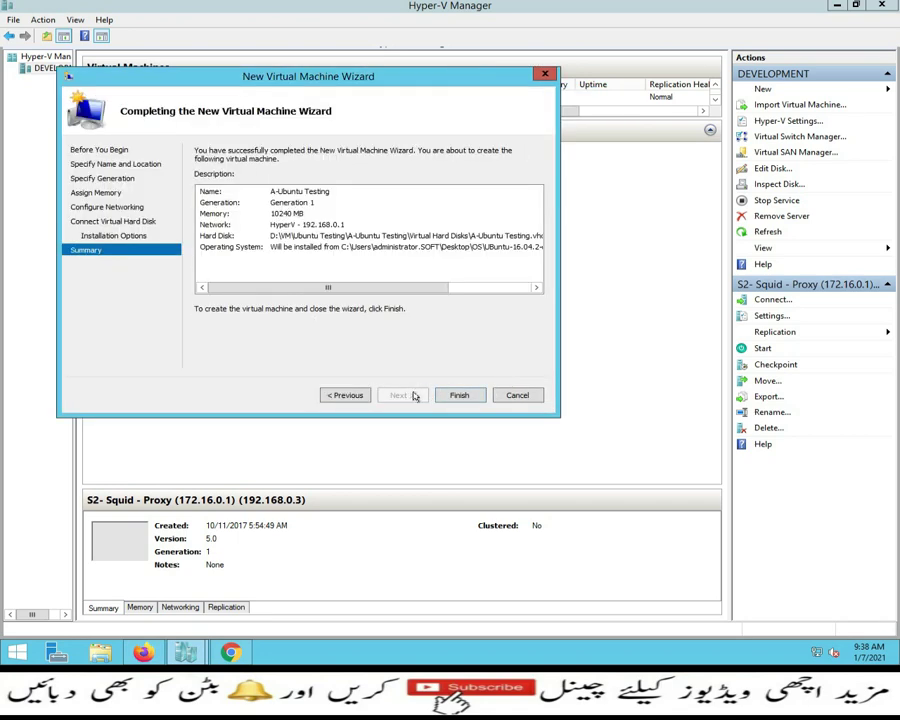
pyautogui.click(456, 396)
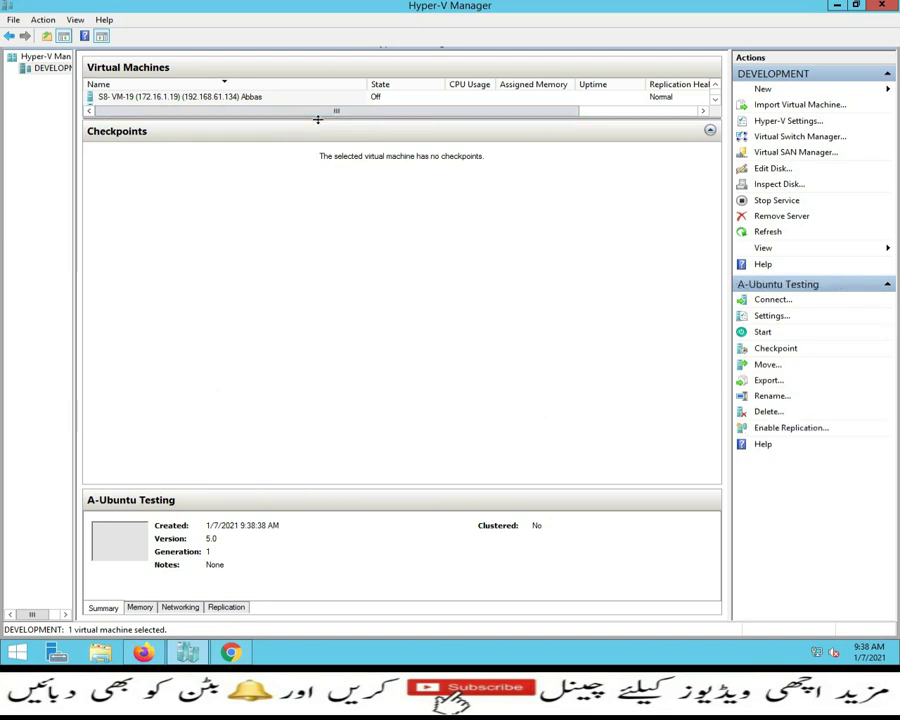
pyautogui.click(468, 5)
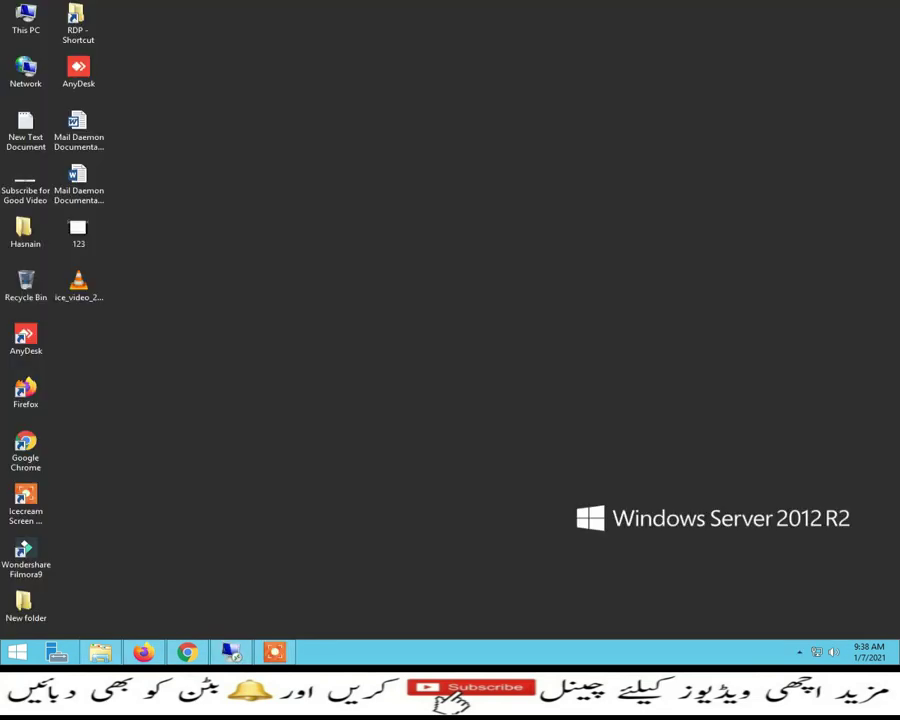
pyautogui.click(230, 652)
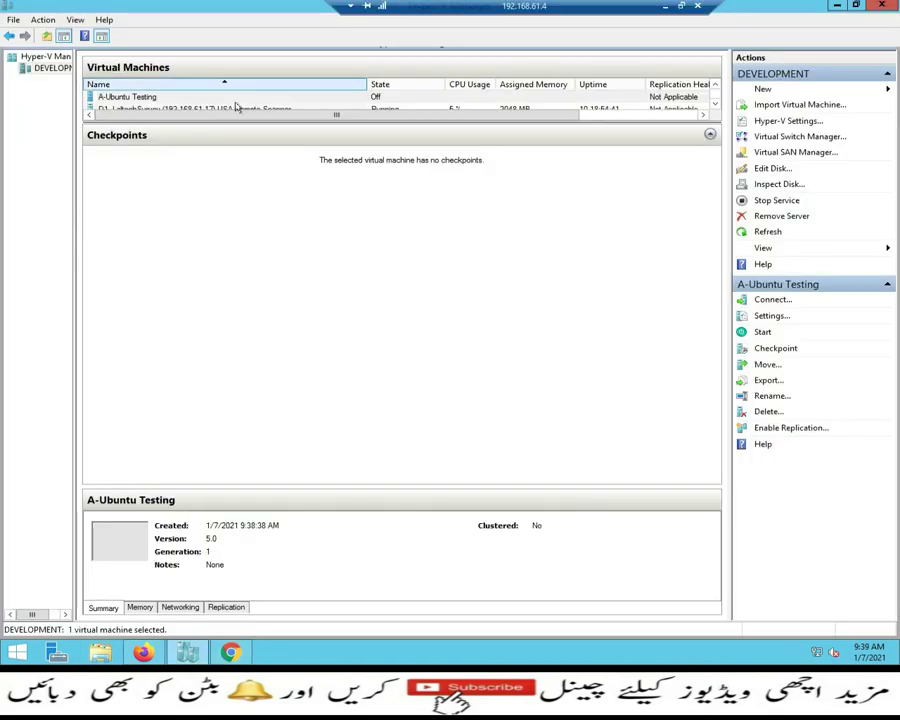
# - Set the number of virtual processors to 2 in the A-Ubuntu Testing machine's settings
pyautogui.click(160, 97)
pyautogui.rightClick(160, 97)
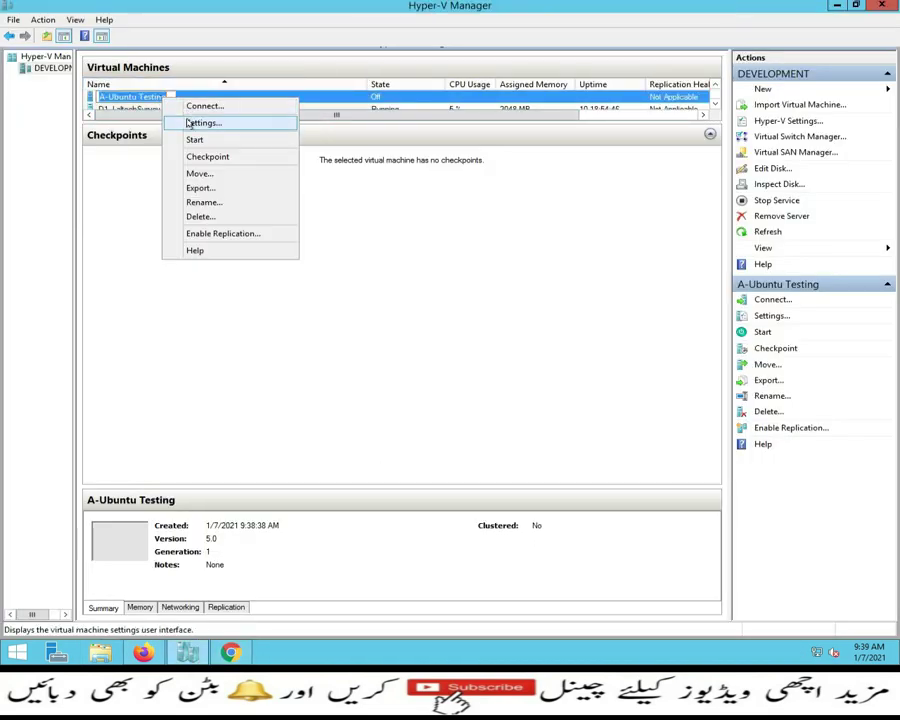
pyautogui.click(205, 120)
pyautogui.click(296, 209)
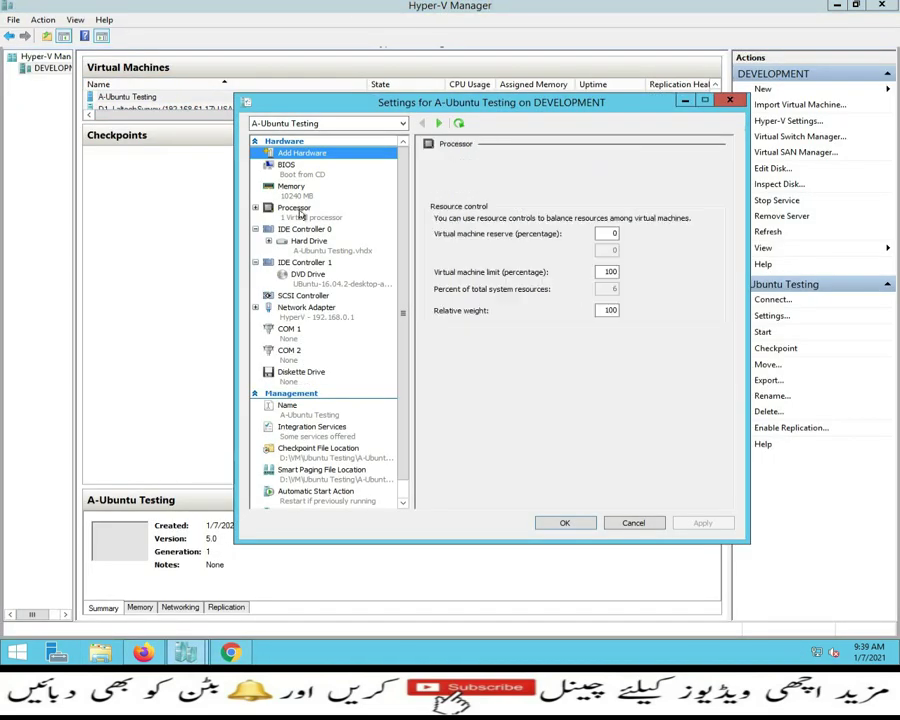
pyautogui.click(583, 182)
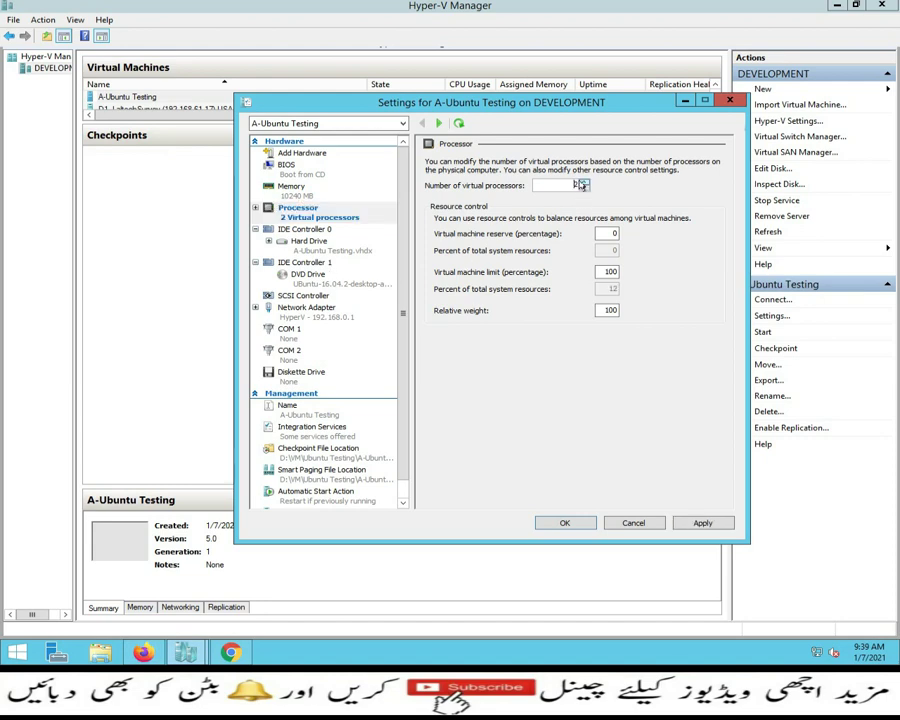
pyautogui.click(565, 523)
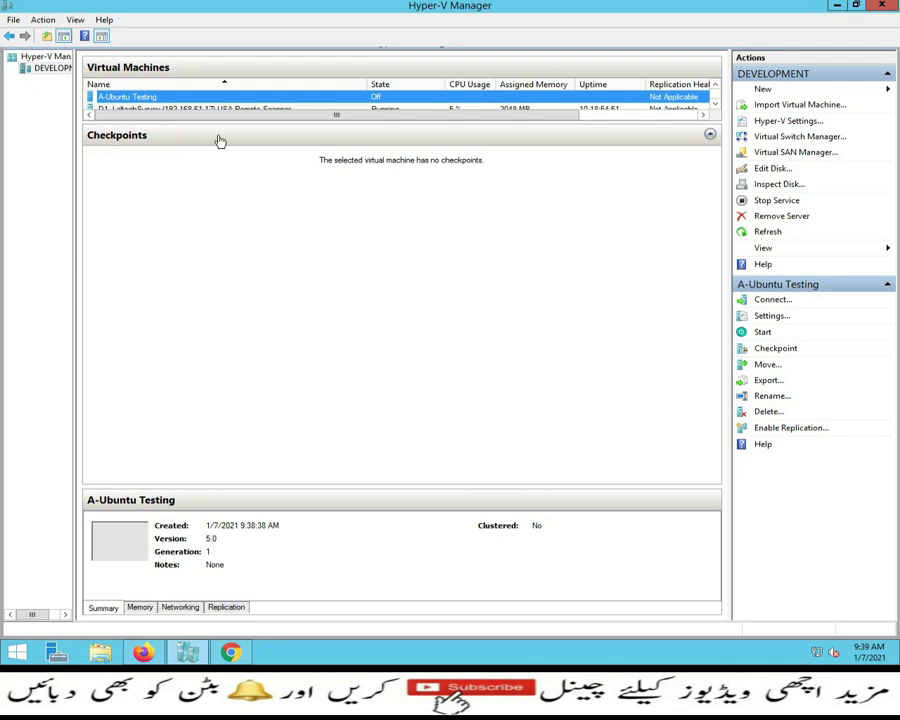
# - Start the A-Ubuntu Testing virtual machine and connect to its console window
pyautogui.rightClick(220, 99)
pyautogui.click(250, 140)
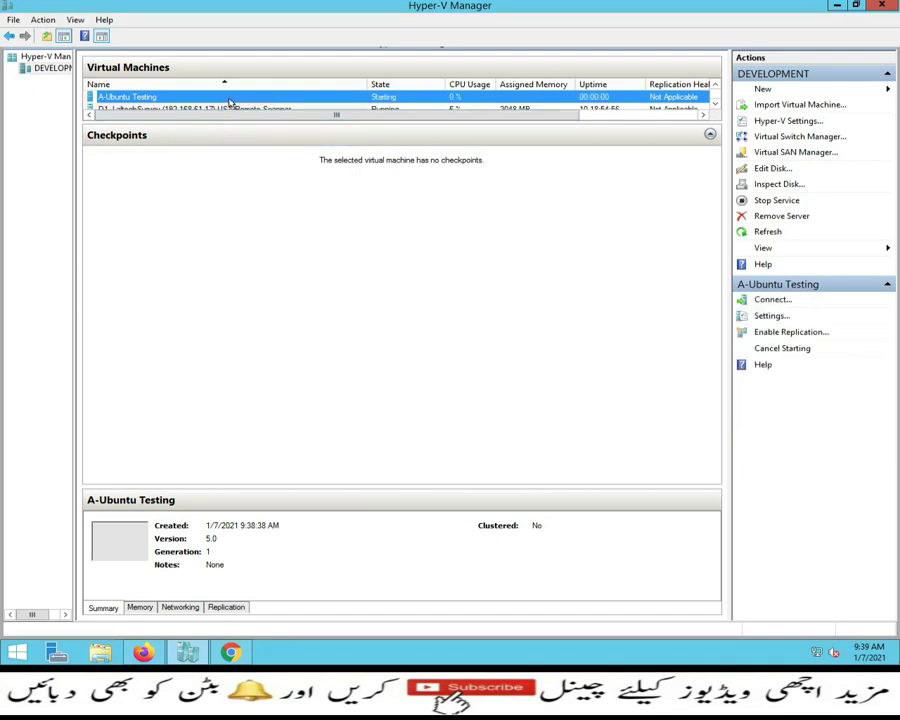
pyautogui.rightClick(230, 101)
pyautogui.click(249, 108)
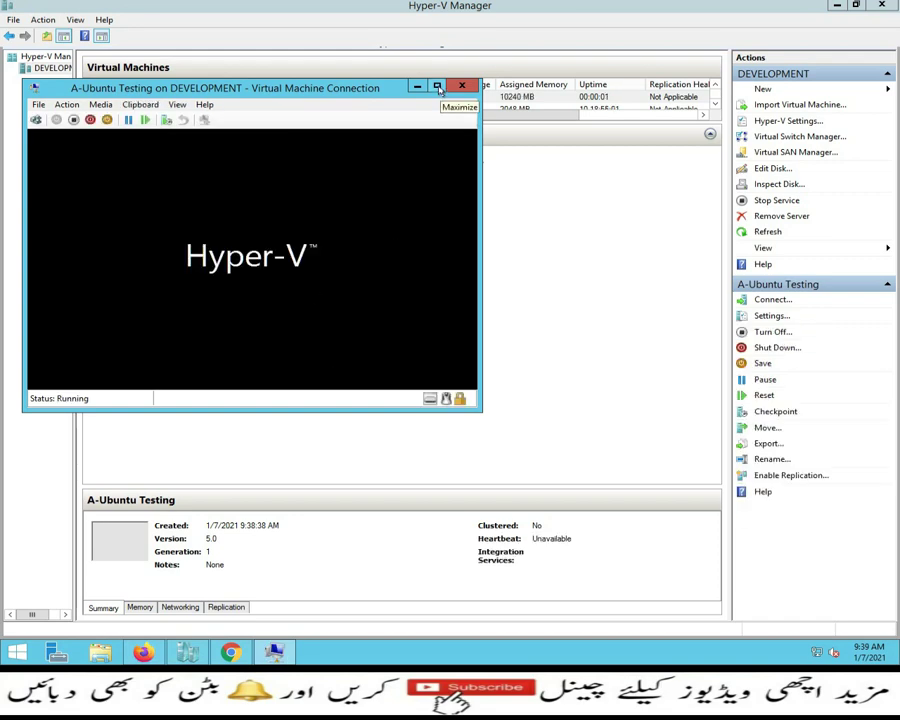
pyautogui.click(439, 89)
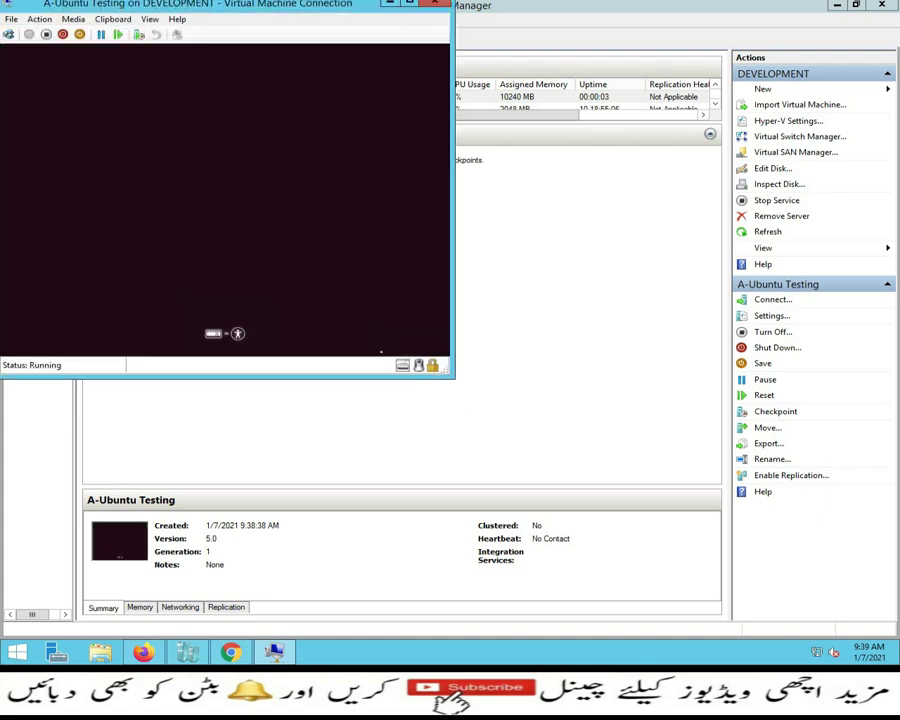
pyautogui.moveTo(84, 3); pyautogui.dragTo(181, 17)
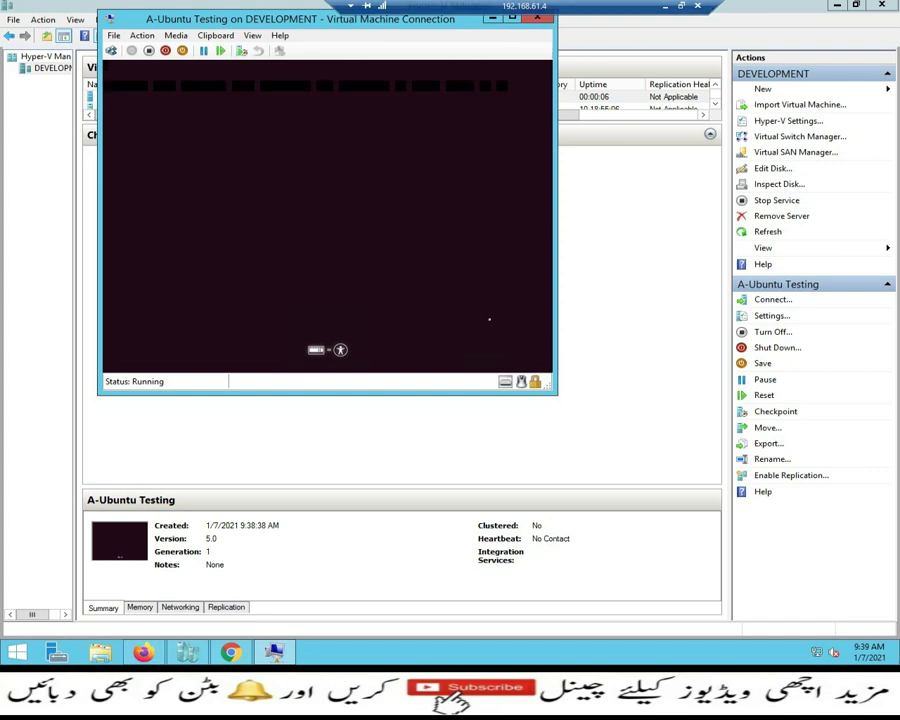
pyautogui.moveTo(311, 19); pyautogui.dragTo(311, 51)
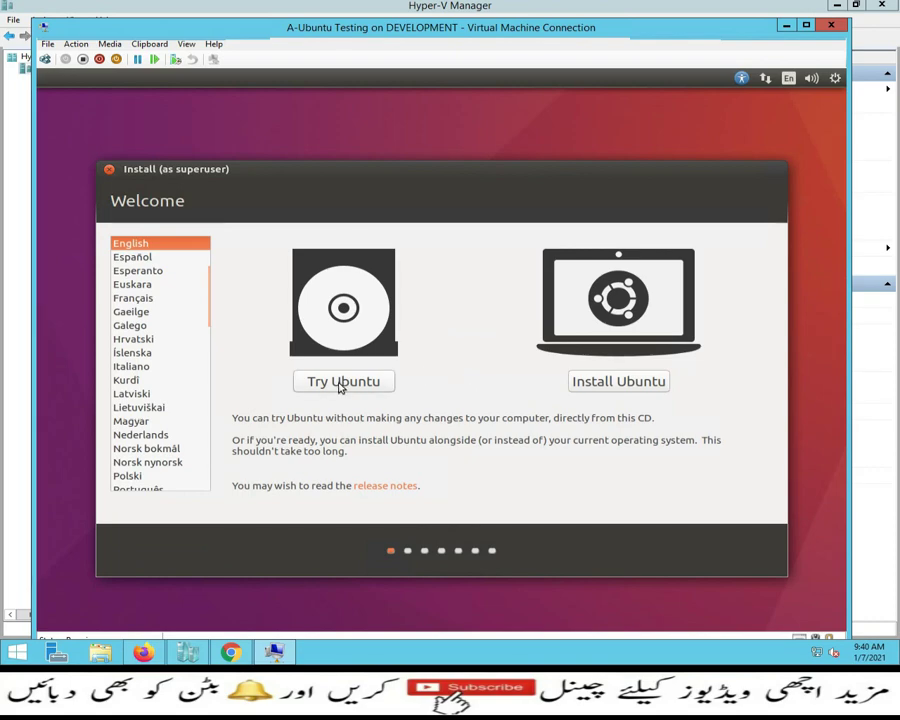
# - Begin installing Ubuntu in English, enabling update downloads during installation and third-party software for graphics, Wi-Fi and media
pyautogui.click(632, 384)
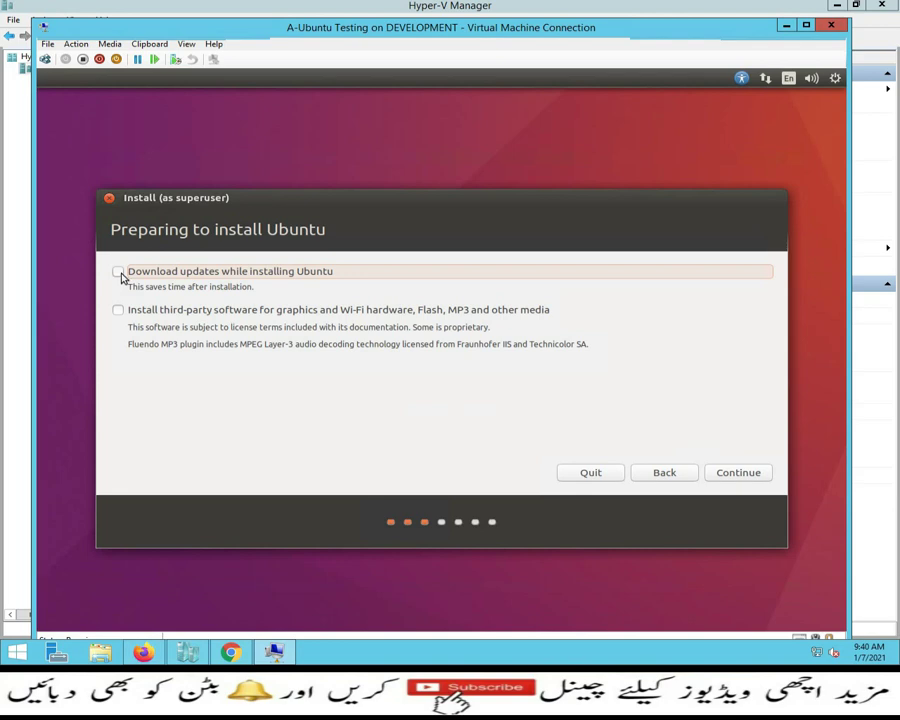
pyautogui.click(118, 272)
pyautogui.click(118, 311)
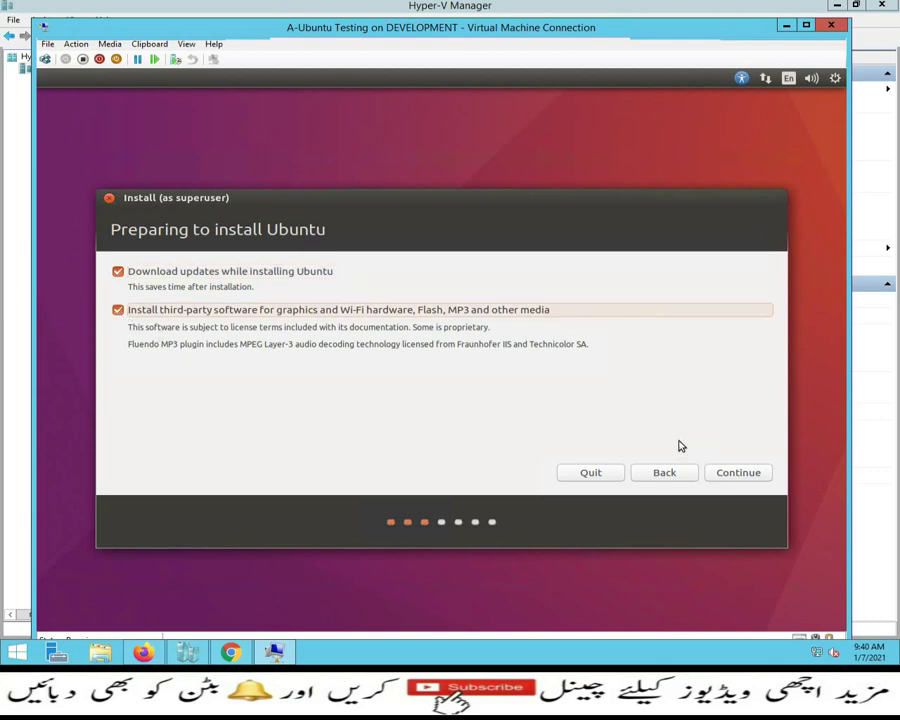
# - Choose to erase the disk and install Ubuntu, and confirm writing the partition changes to the disk
pyautogui.click(730, 475)
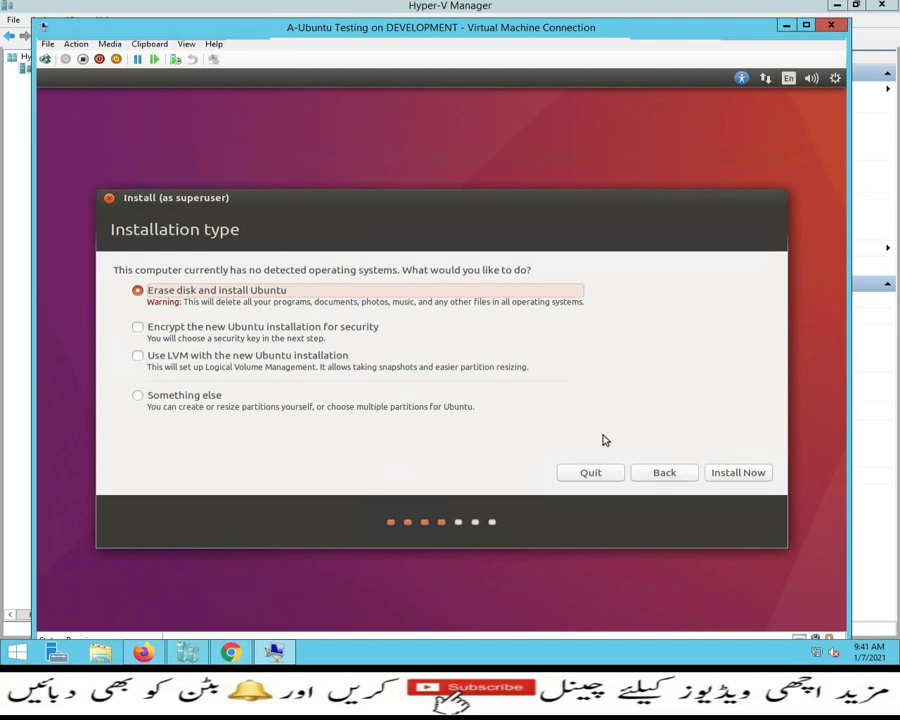
pyautogui.click(720, 472)
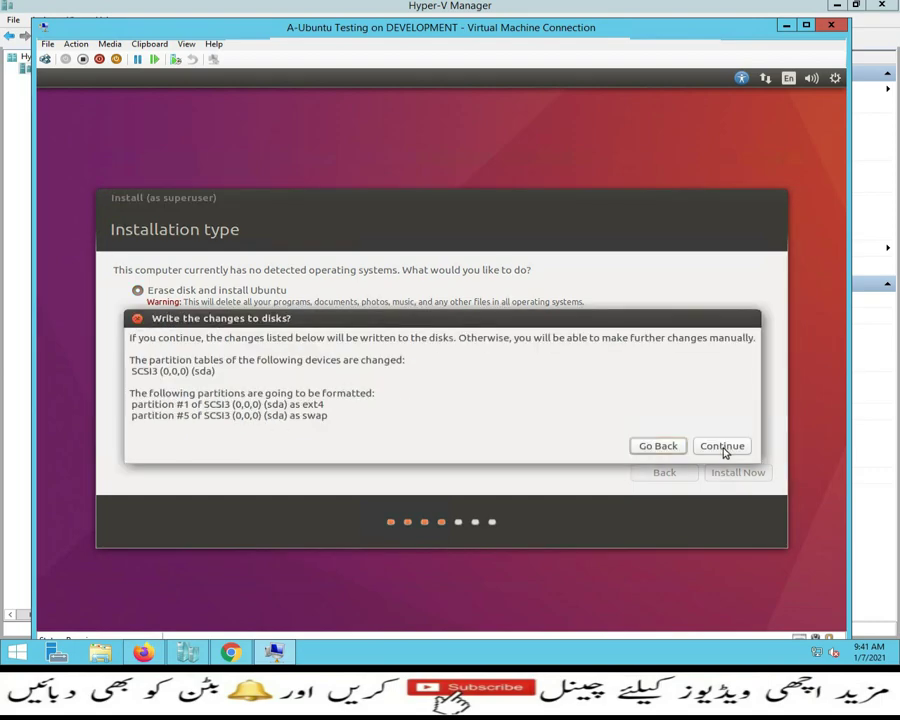
pyautogui.click(722, 446)
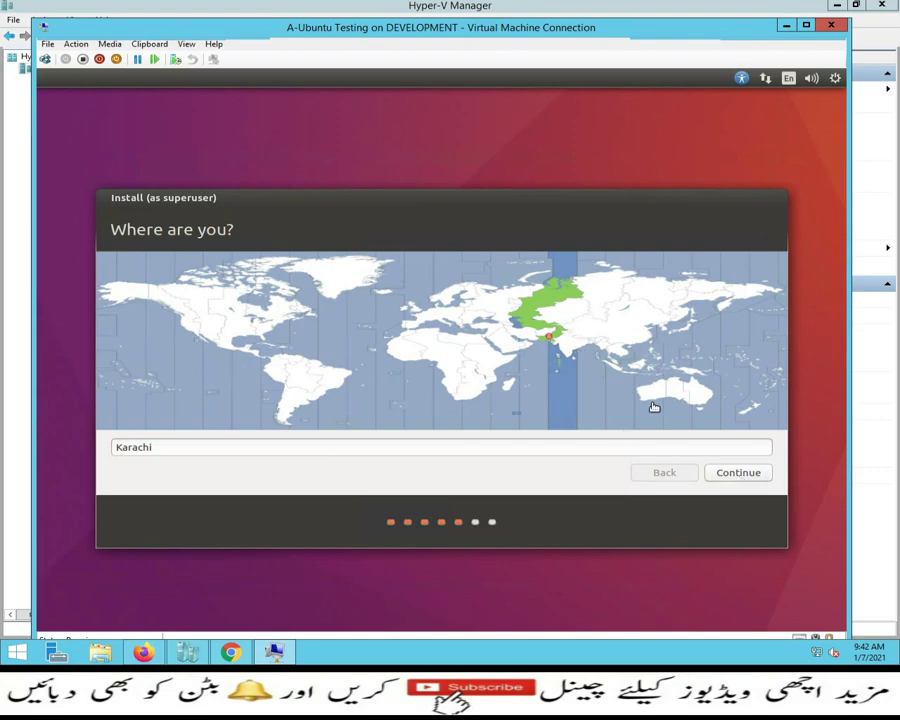
# - Accept Karachi as the location and English (US) as the keyboard layout
pyautogui.click(716, 472)
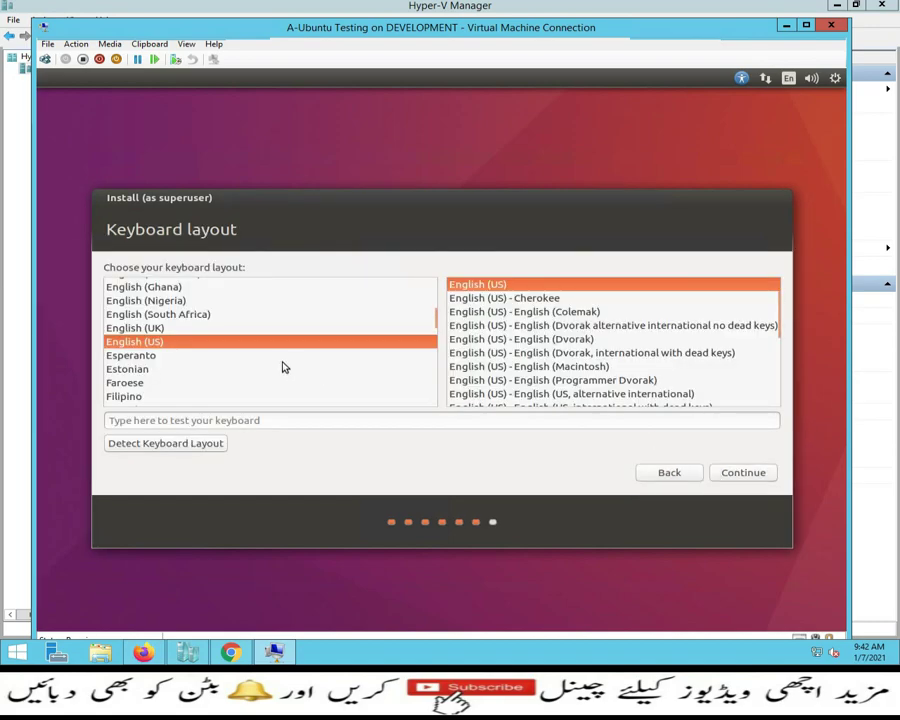
pyautogui.click(729, 474)
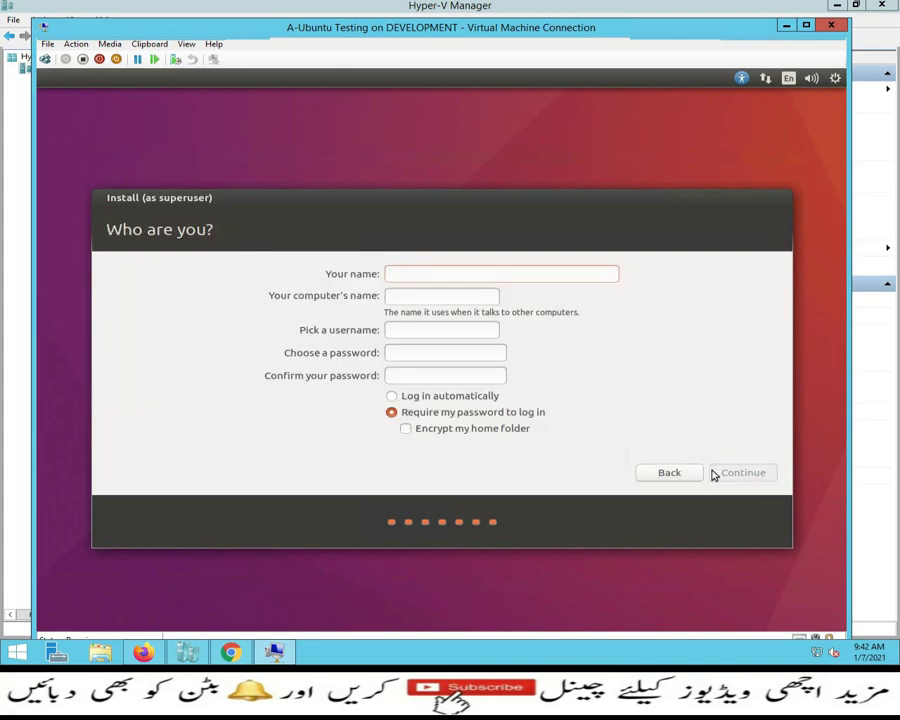
# - Enter the user's name, set the computer's name to Proxy, enter and confirm the account password, and continue the installation
pyautogui.write('Kamran')
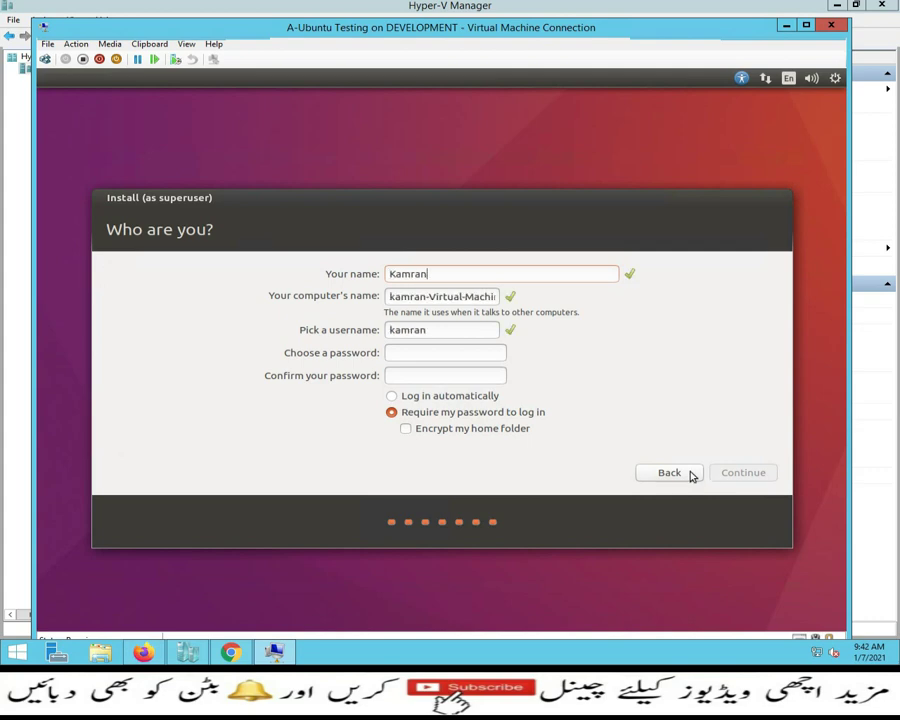
pyautogui.press('Tab')
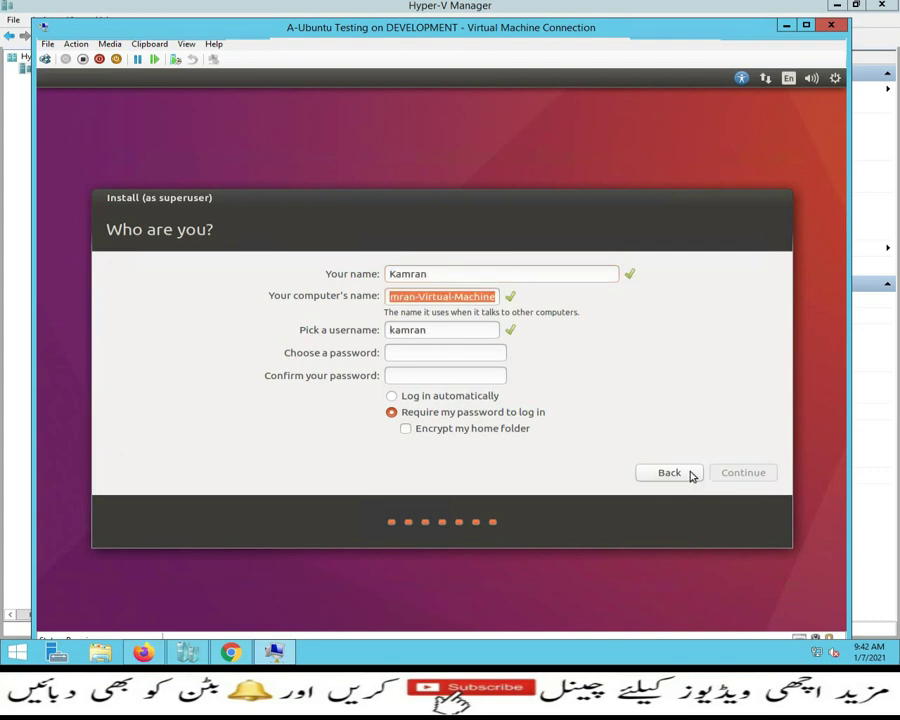
pyautogui.write('Proxy')
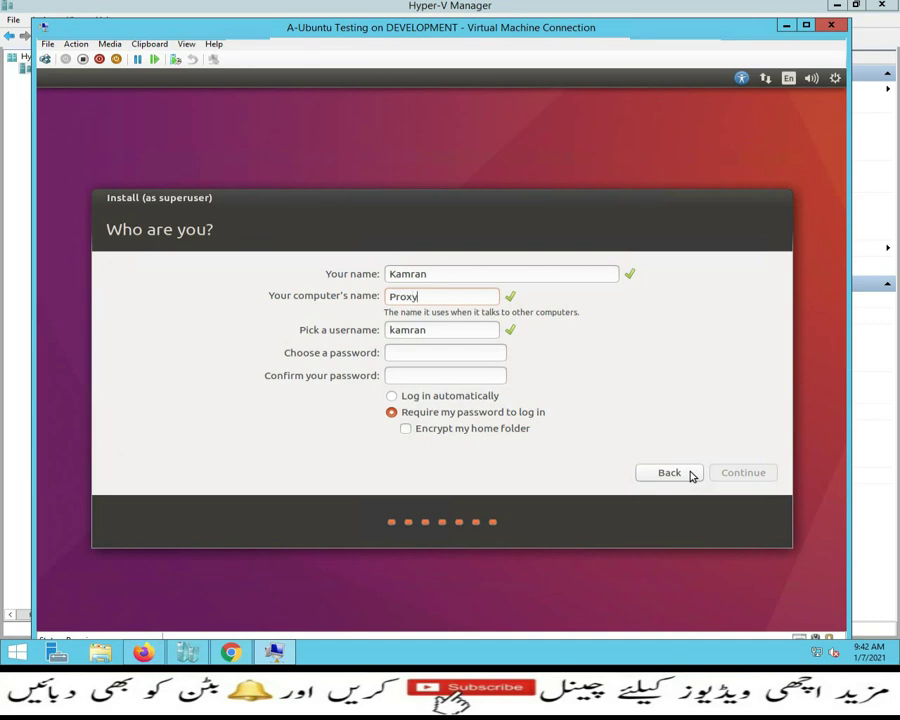
pyautogui.press('Tab')
pyautogui.press('Tab')
pyautogui.write('******')
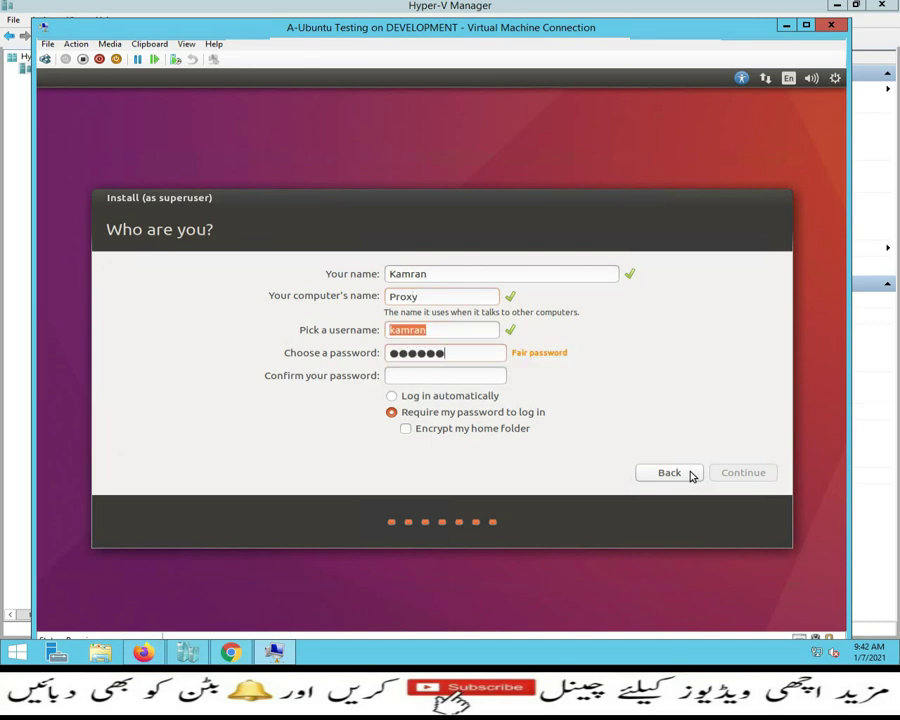
pyautogui.write('*')
pyautogui.press('Tab')
pyautogui.write('***')
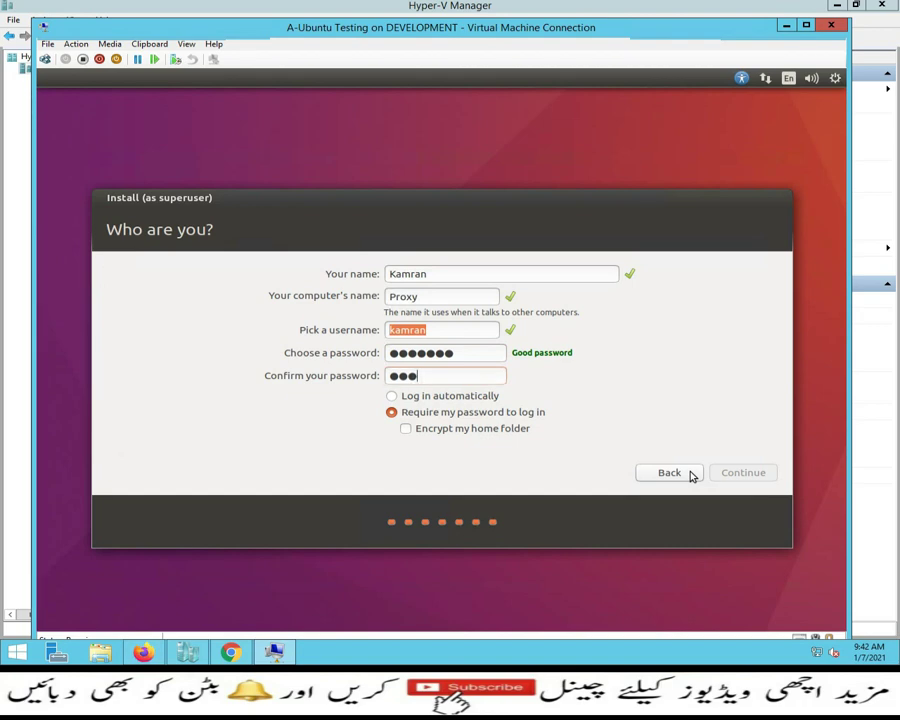
pyautogui.write('****')
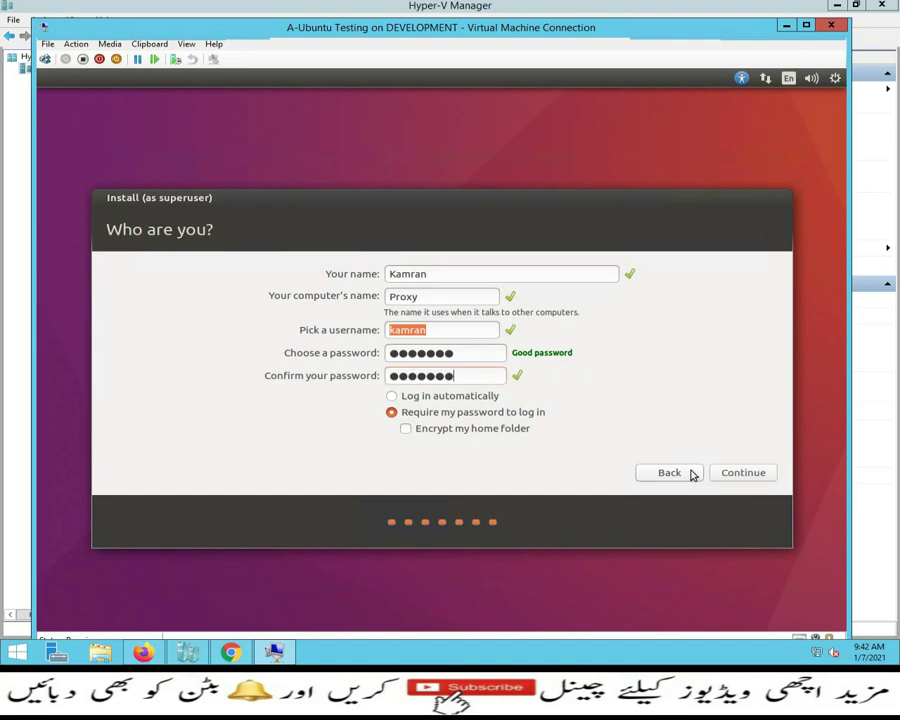
pyautogui.click(759, 473)
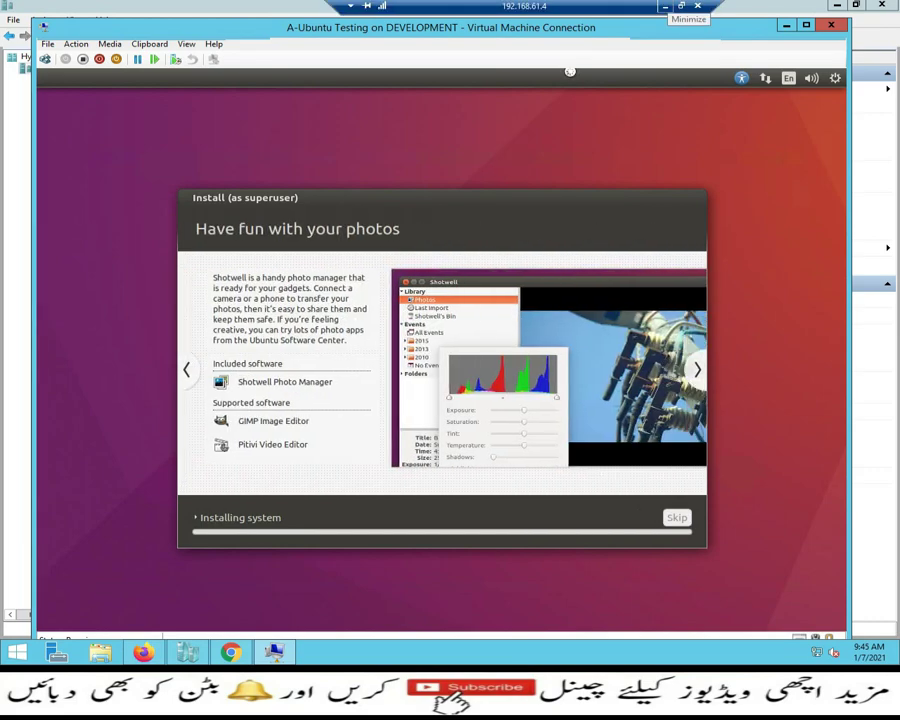
pyautogui.click(665, 6)
pyautogui.click(231, 650)
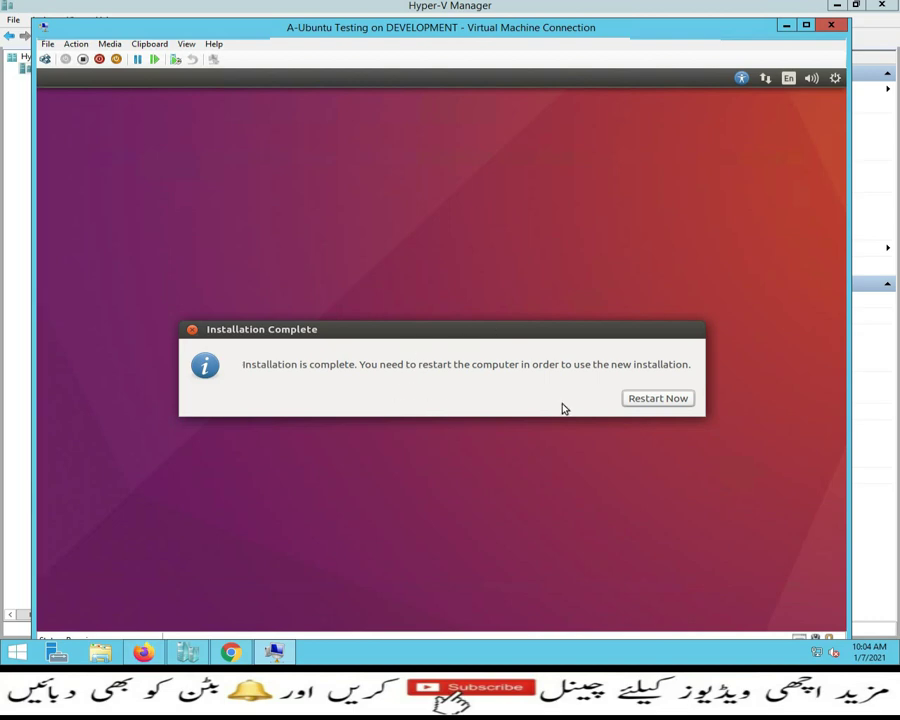
# - Restart the machine after the installation and check the virtual DVD drive for the installation medium
pyautogui.click(643, 401)
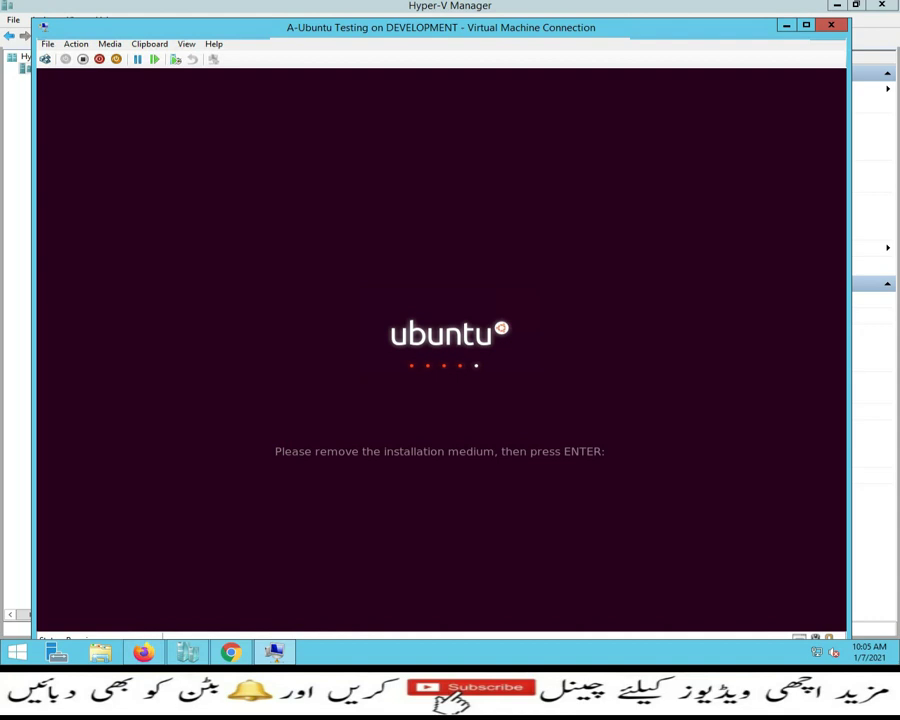
pyautogui.click(110, 44)
pyautogui.moveTo(130, 59)
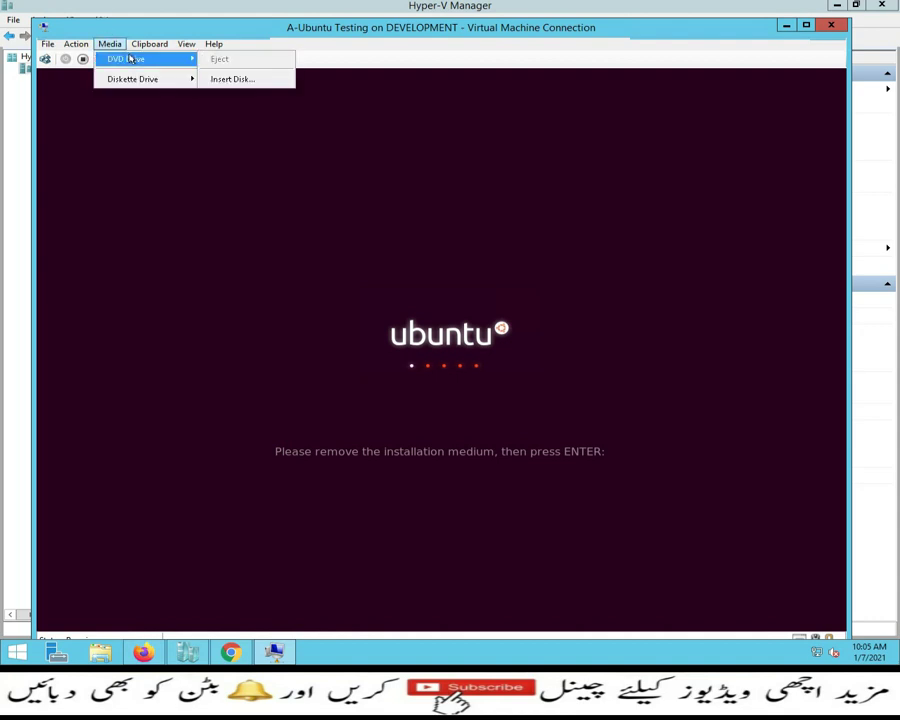
pyautogui.click(240, 79)
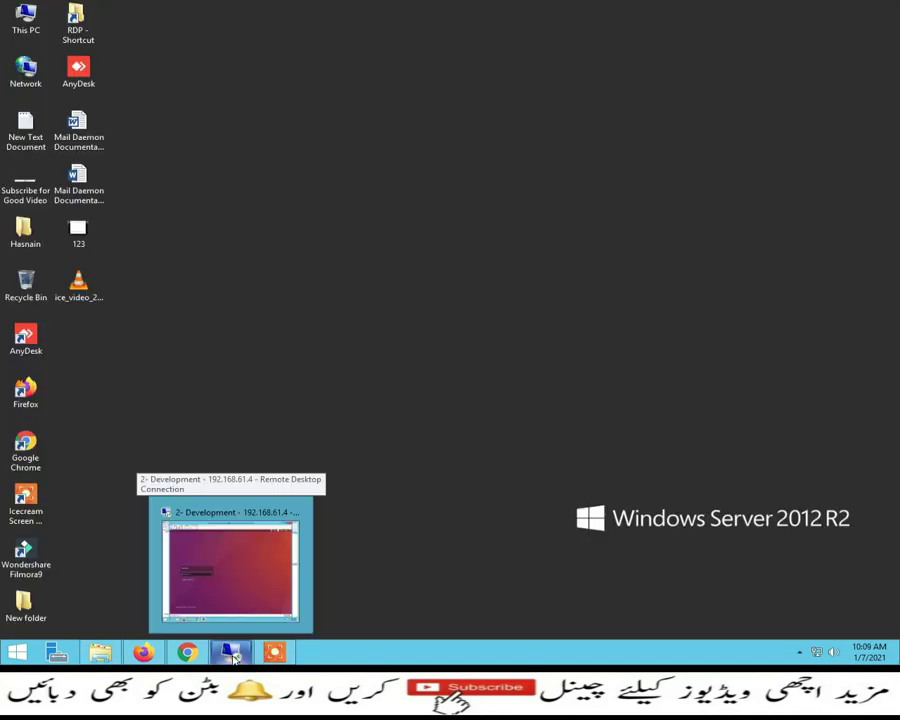
# - Return to the 2- Development remote desktop session and log in to Ubuntu with the account password
pyautogui.click(225, 563)
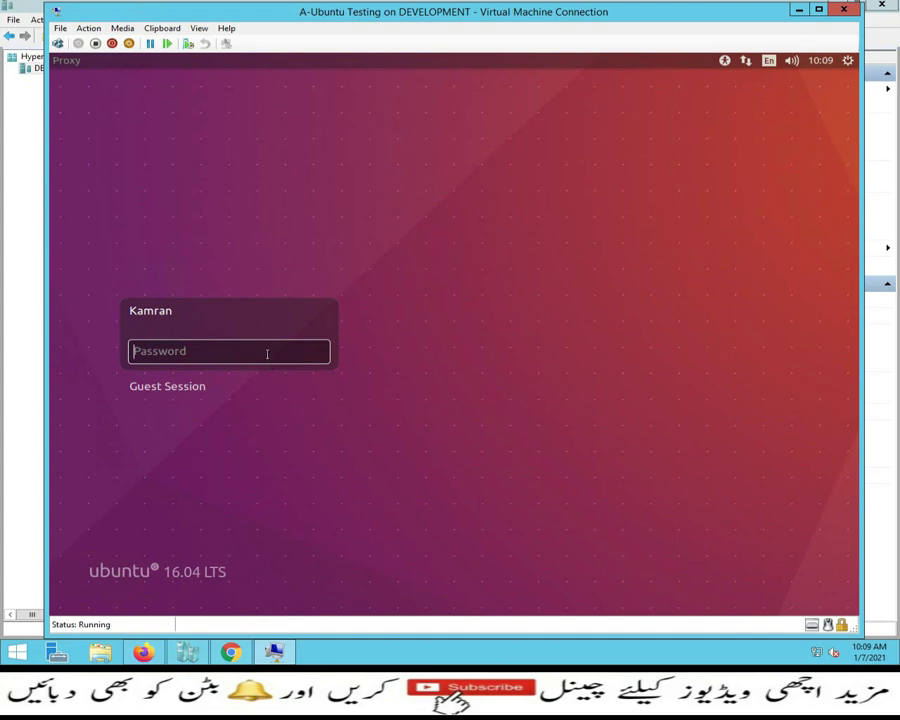
pyautogui.write('•••••••')
pyautogui.press('Return')
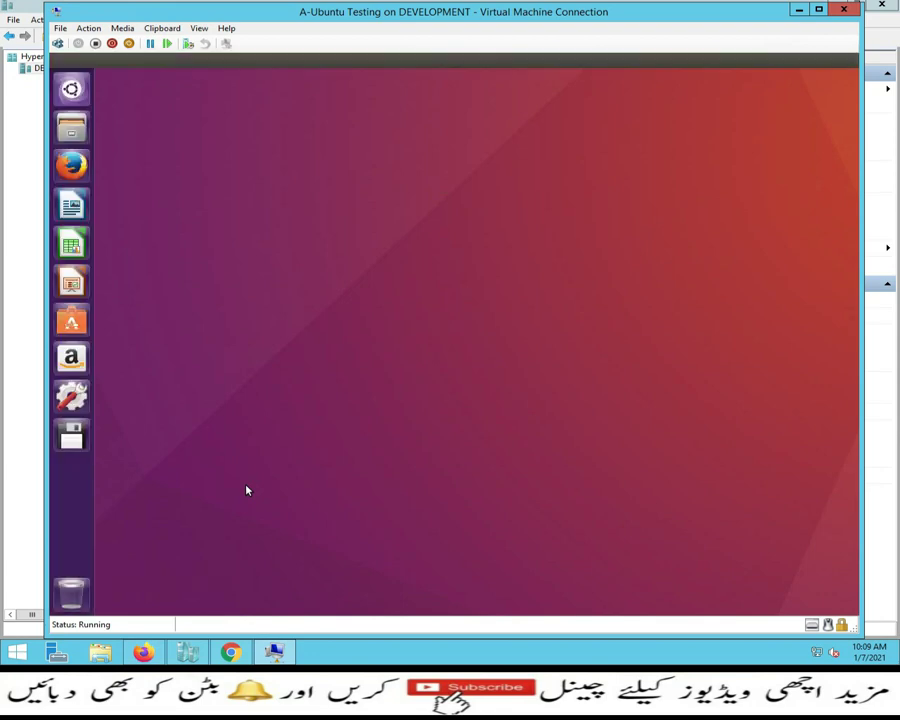
# - Open google.com in Firefox on the Ubuntu machine to test the internet connection
pyautogui.click(69, 163)
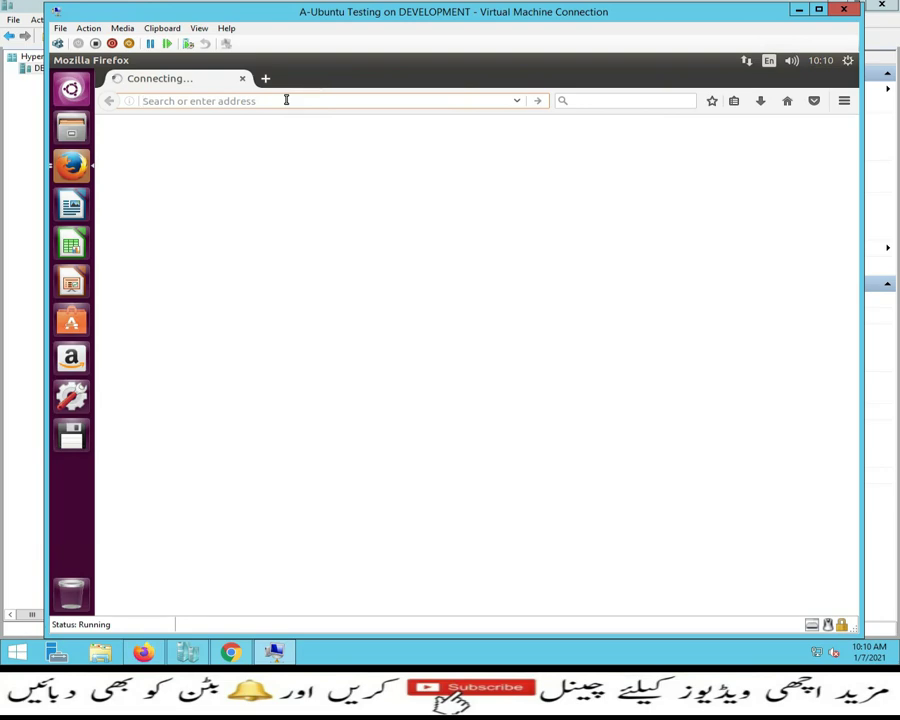
pyautogui.write('google')
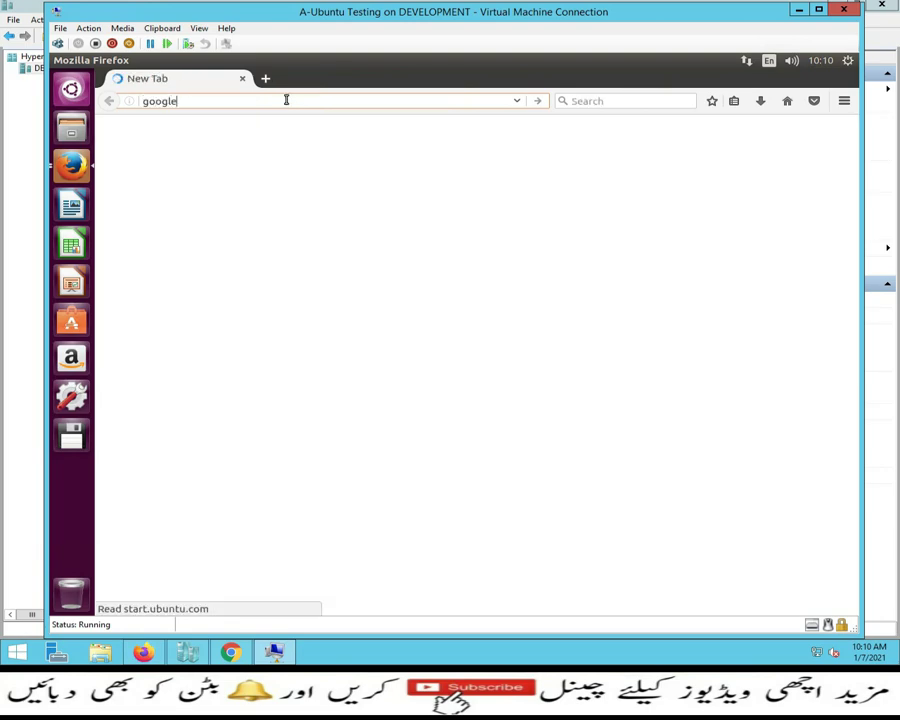
pyautogui.hotkey('ctrl', 'Return')
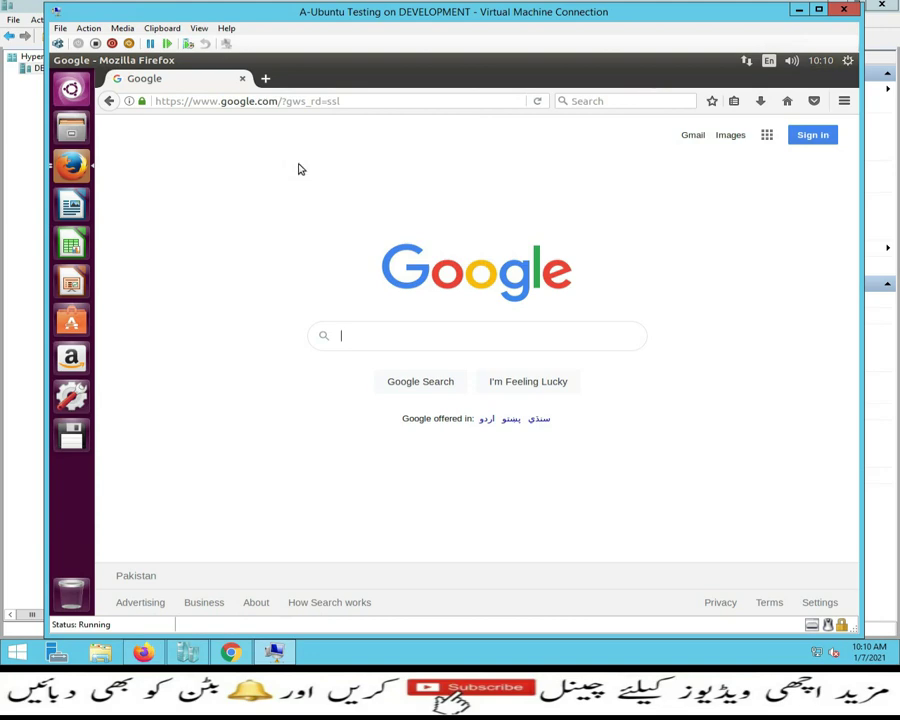
# - Examine the wired network's details and IPv4 settings in the system settings, and close the connection editor without saving
pyautogui.click(845, 61)
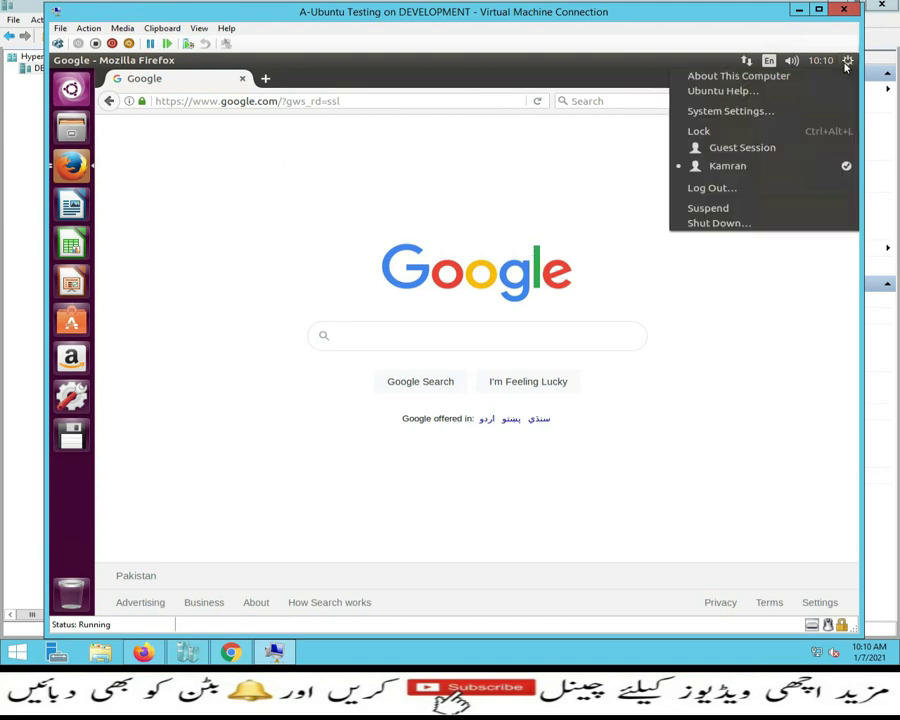
pyautogui.click(763, 116)
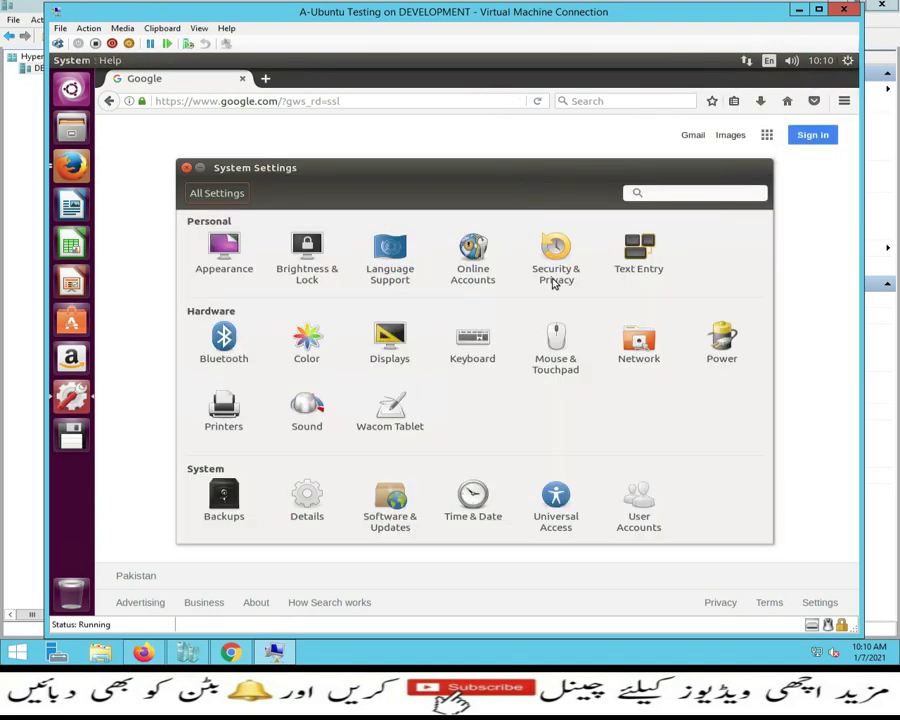
pyautogui.click(638, 346)
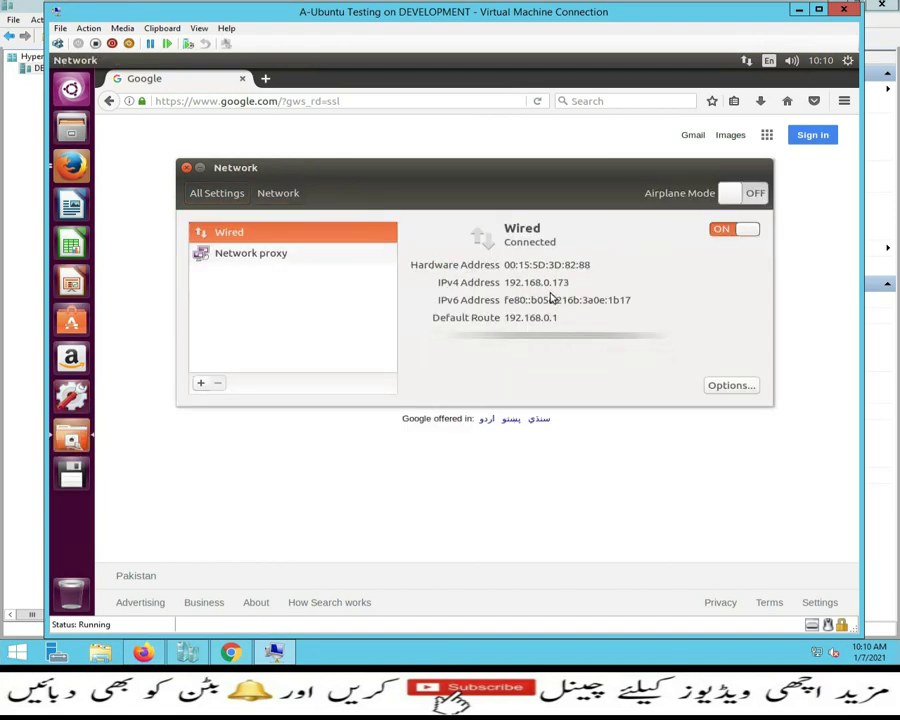
pyautogui.click(716, 388)
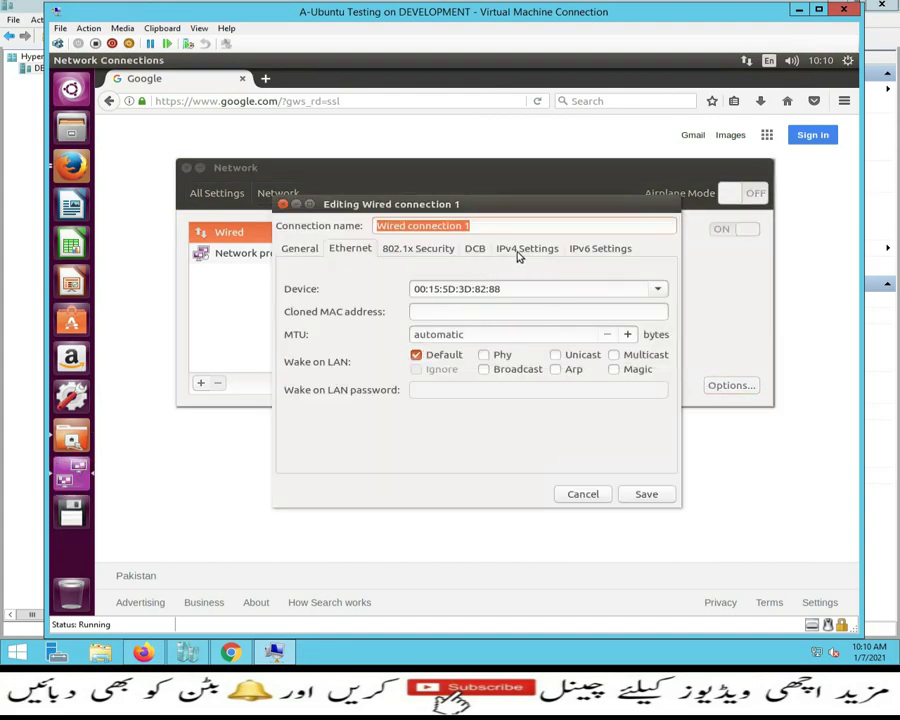
pyautogui.click(520, 252)
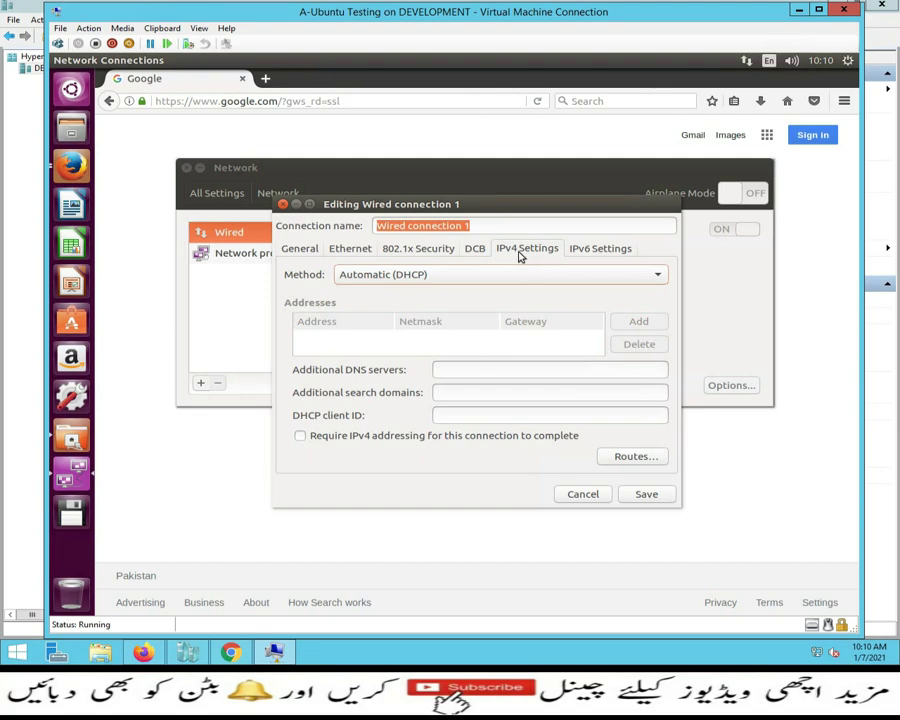
pyautogui.click(582, 494)
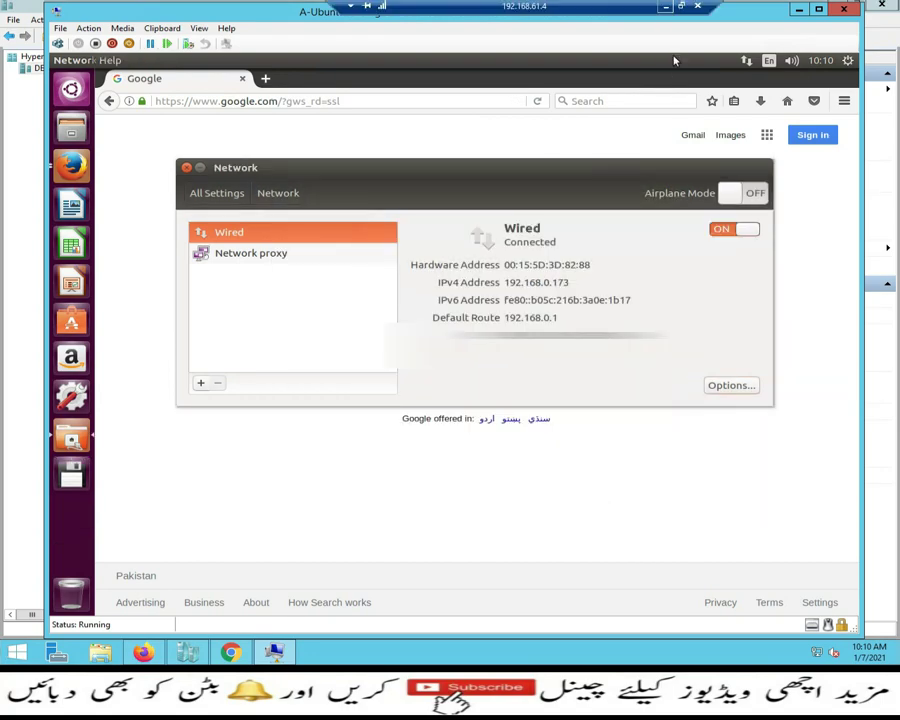